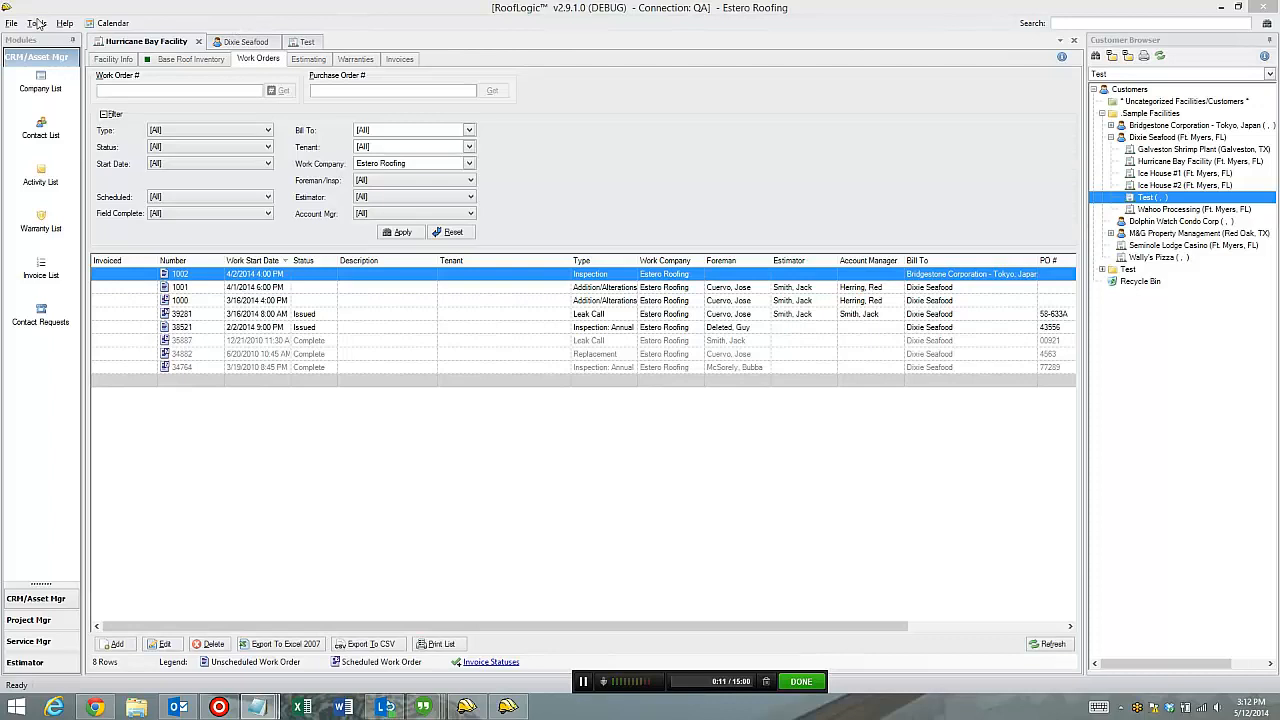
- Review the employee types assigned to the last employee listed in the My Company information
left_click(36, 23)
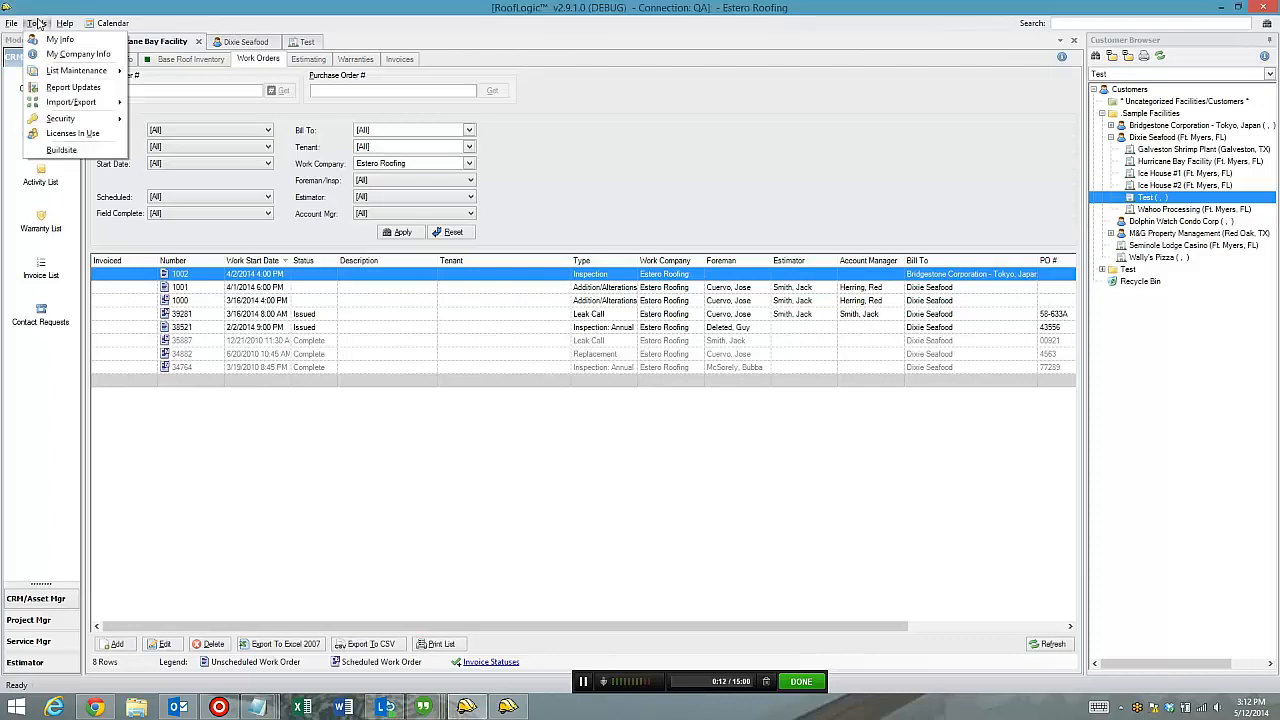
left_click(88, 56)
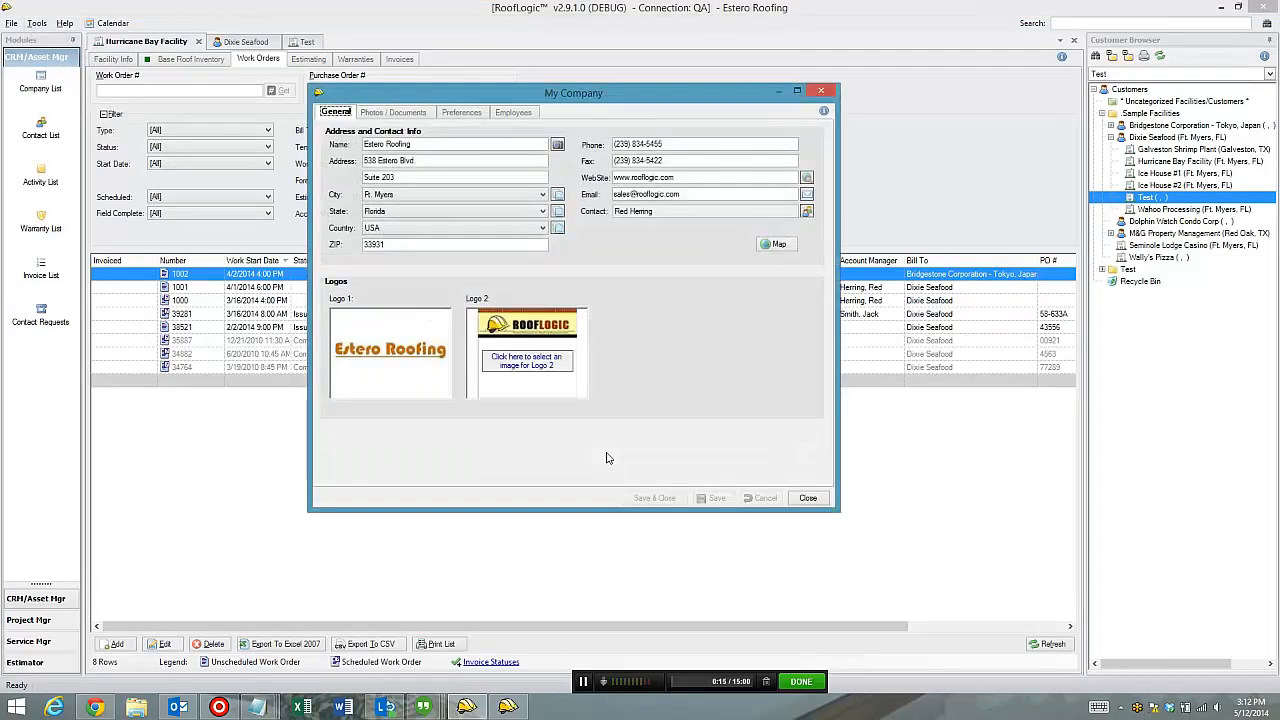
left_click(528, 113)
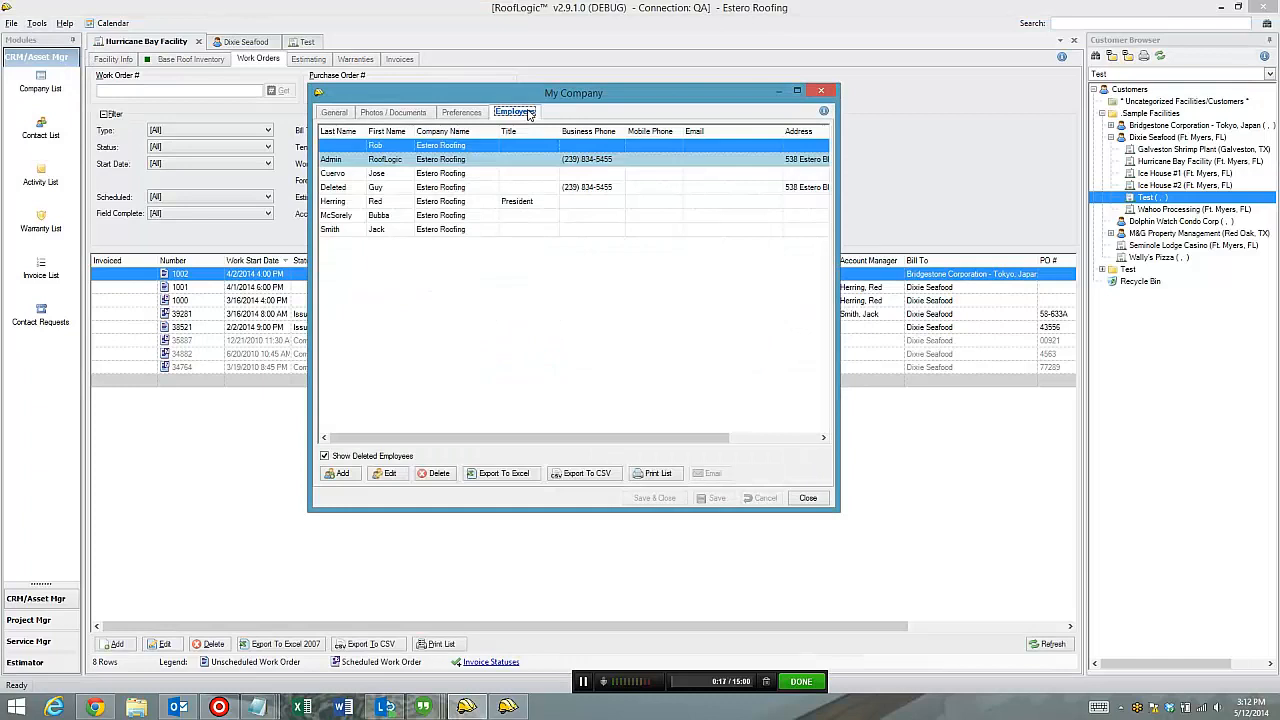
left_click(518, 230)
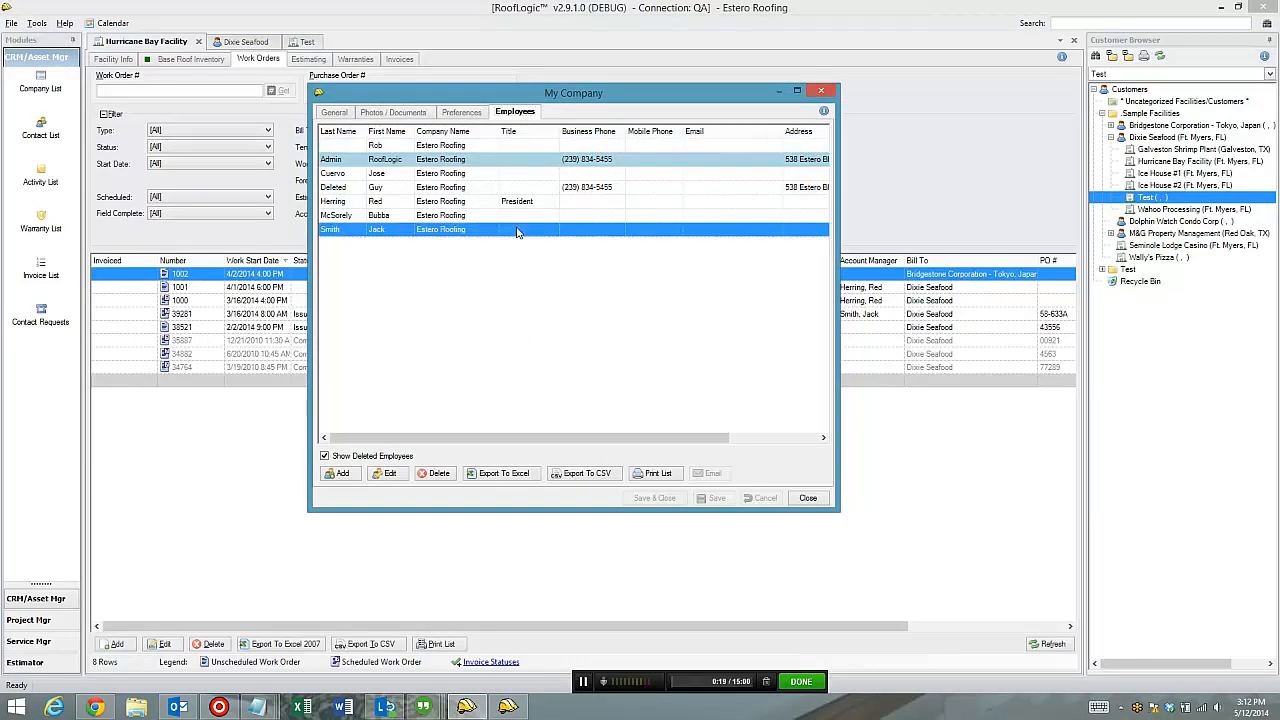
double_click(518, 230)
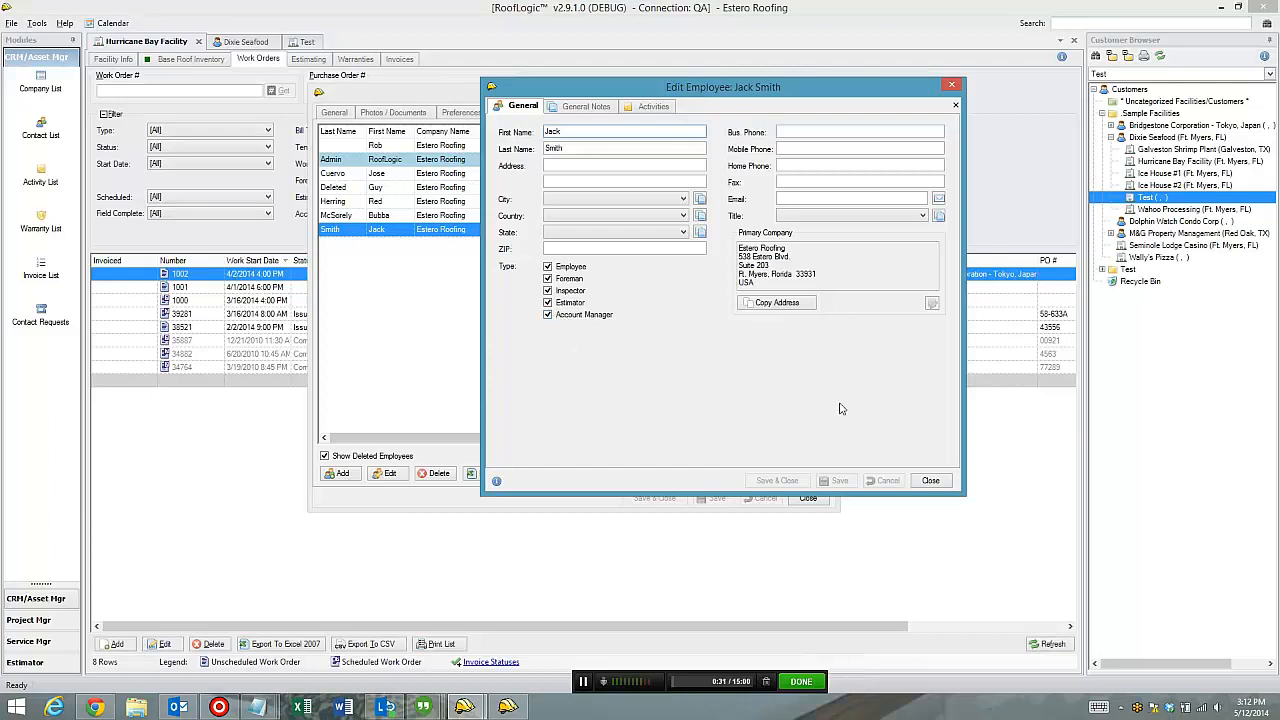
left_click(929, 481)
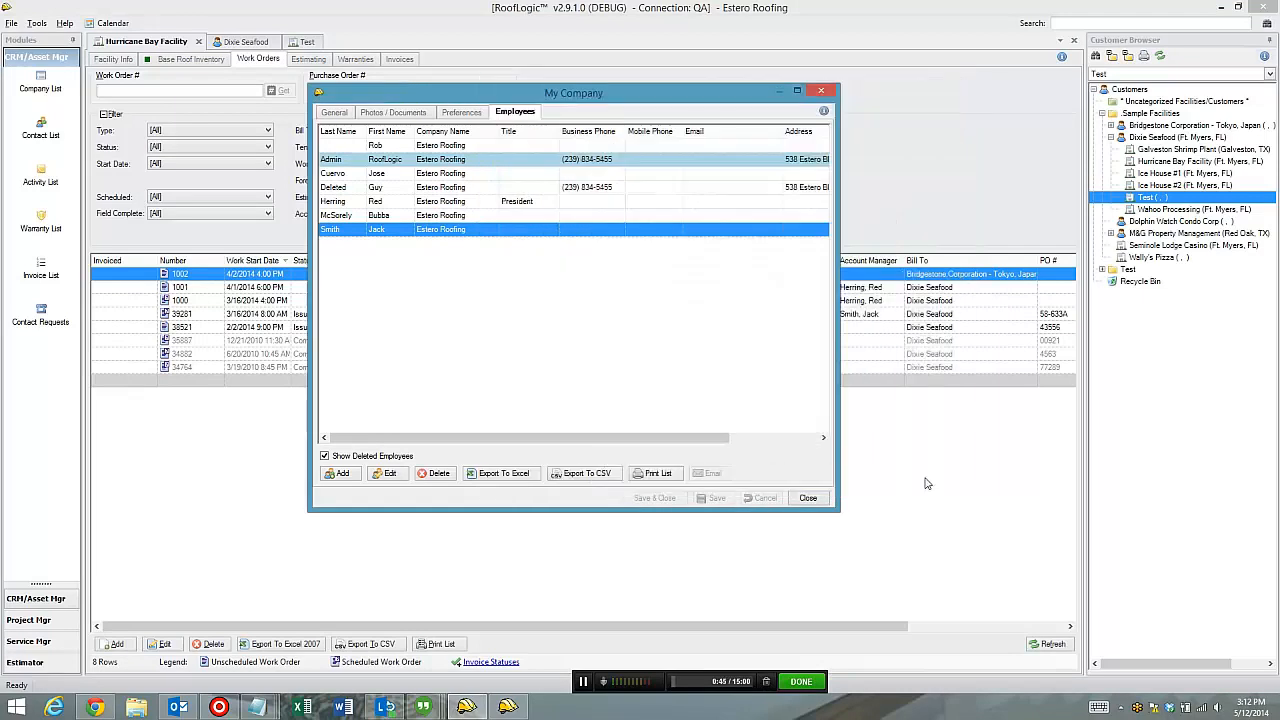
left_click(807, 499)
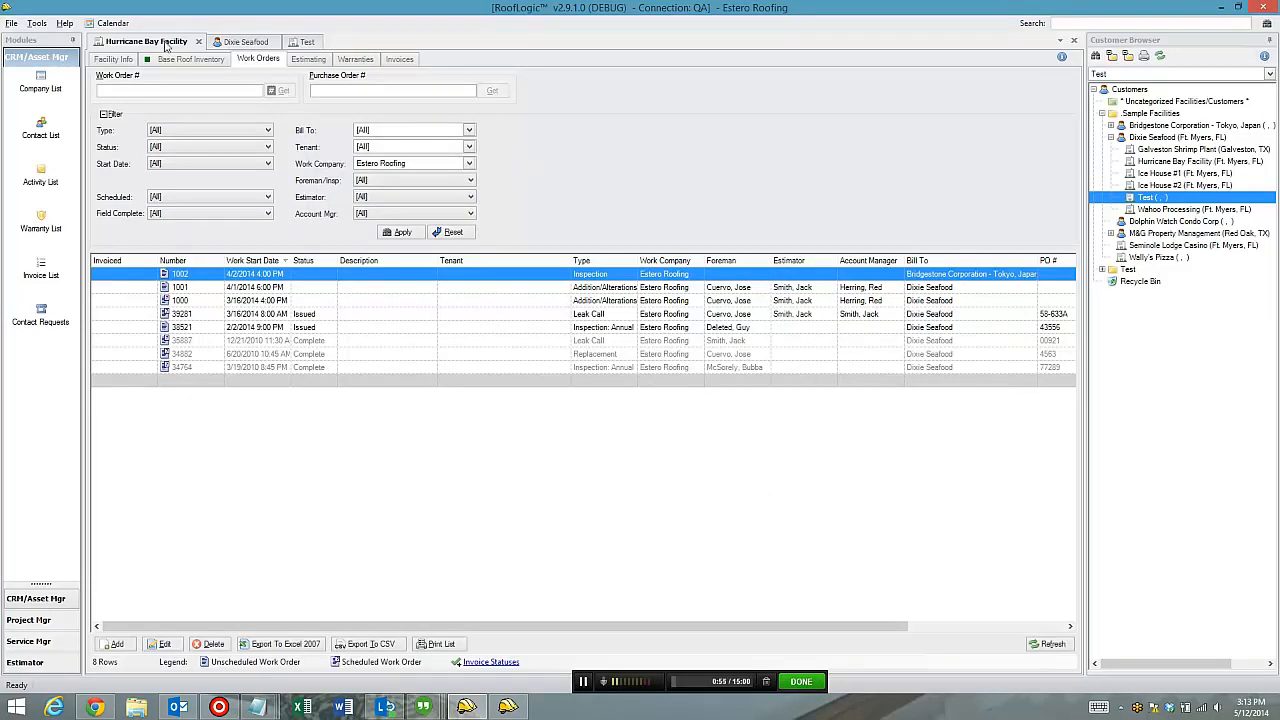
- Review the foreman, estimator and account manager assignments on the Hurricane Bay Facility and Dixie Seafood records
left_click(114, 59)
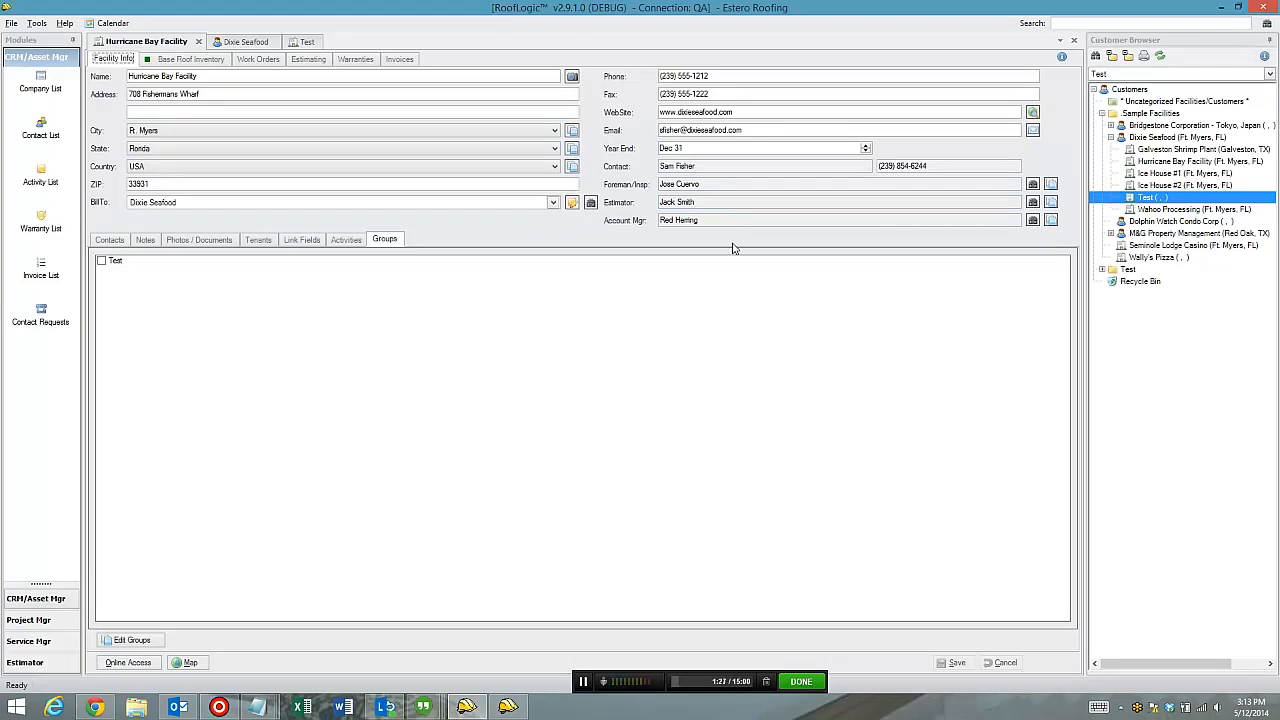
left_click(250, 44)
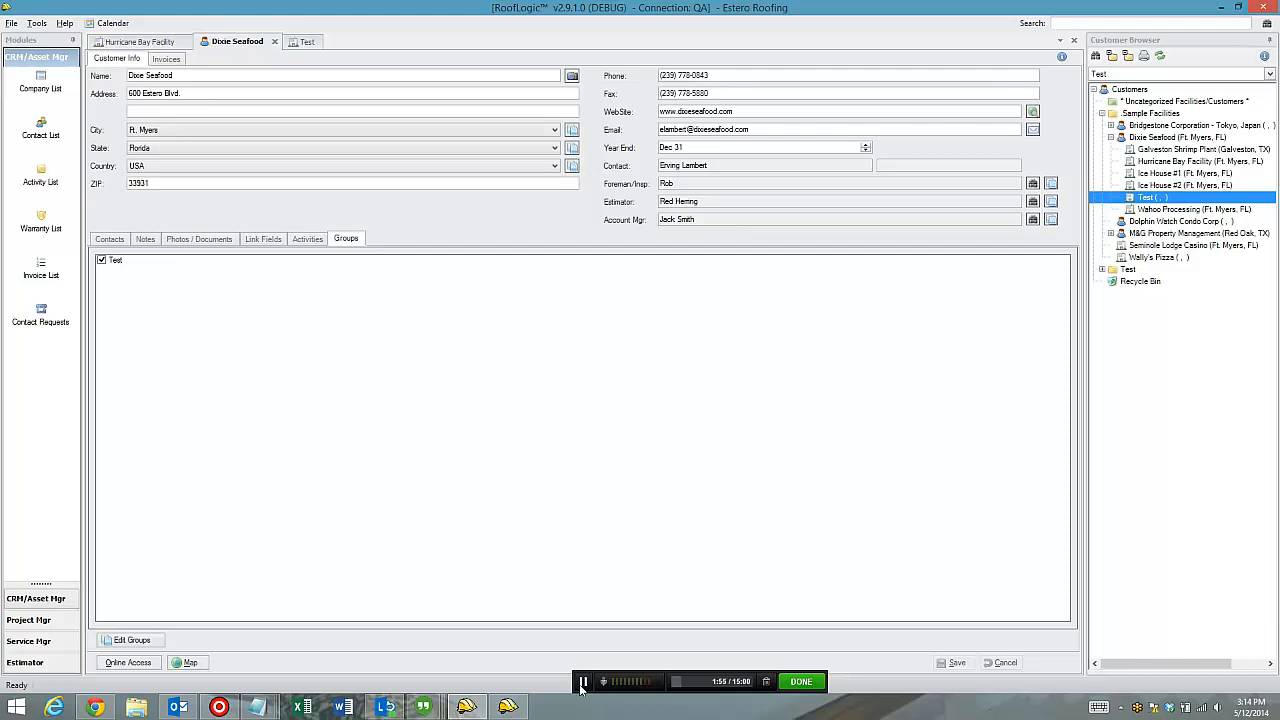
- Try Dixie Seafood as the Test facility's Bill To customer and discard the unsaved change
left_click(306, 42)
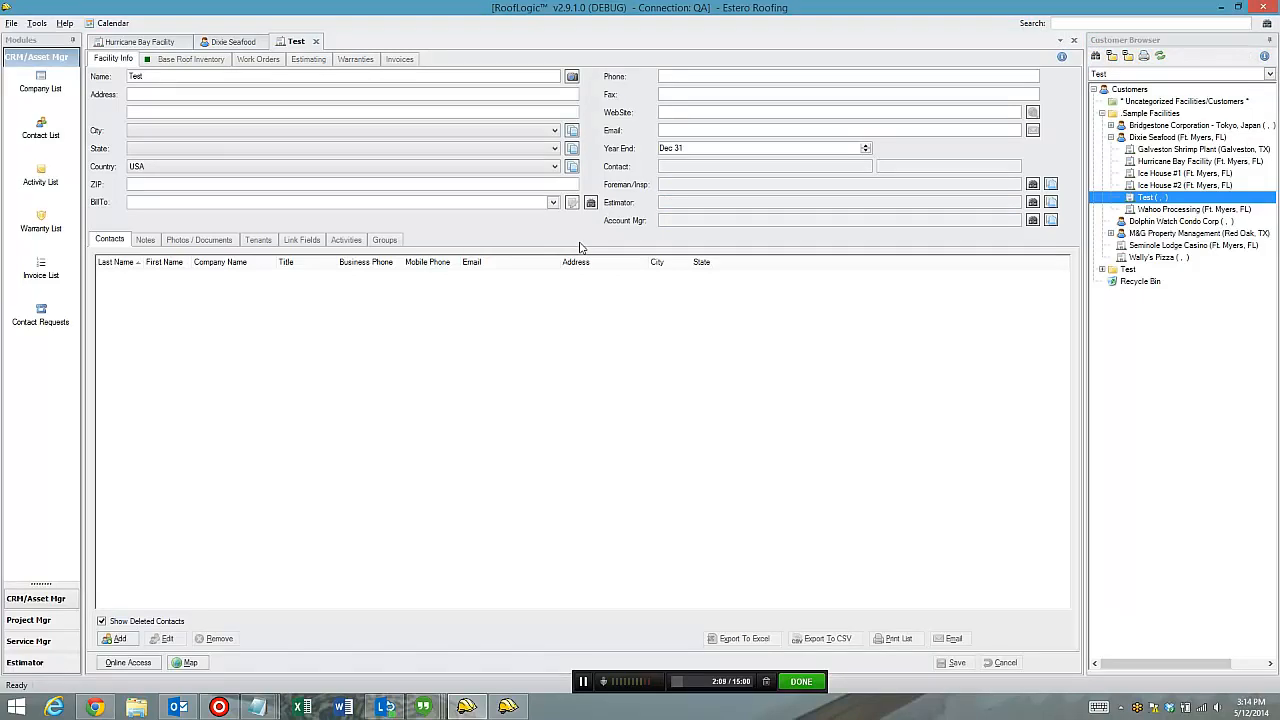
left_click(553, 203)
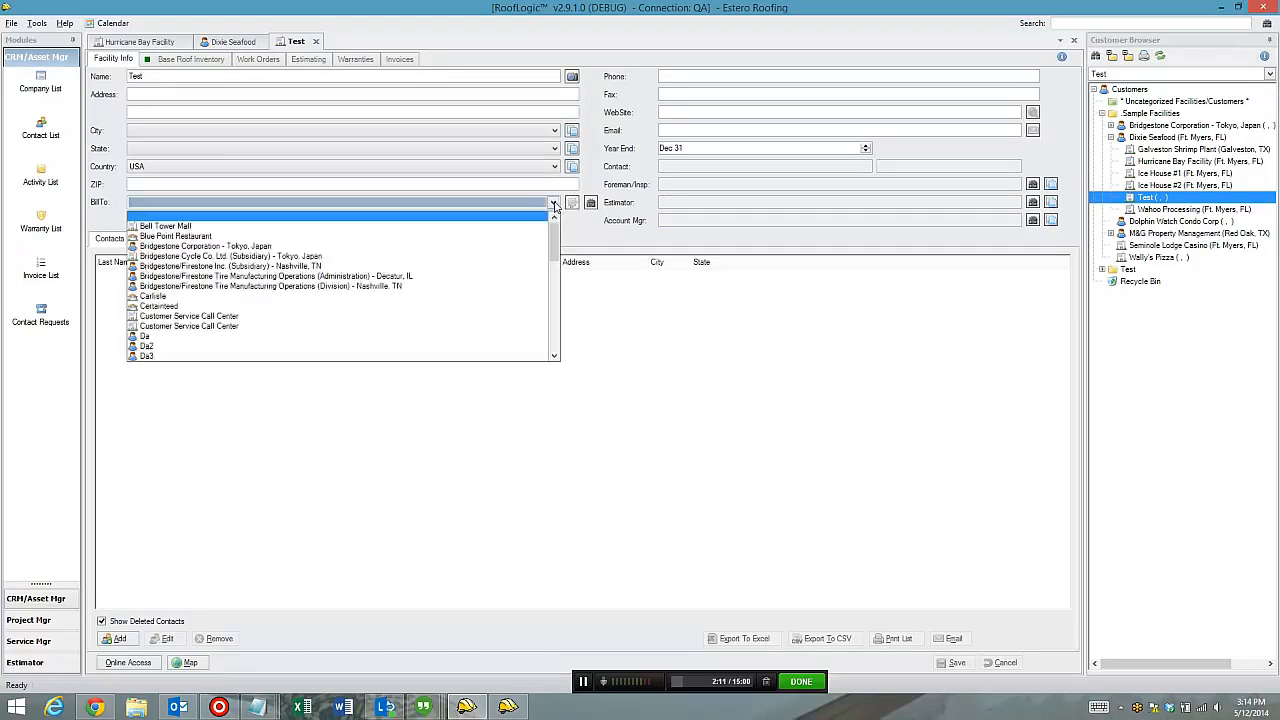
scroll(450, 291, "down", 4)
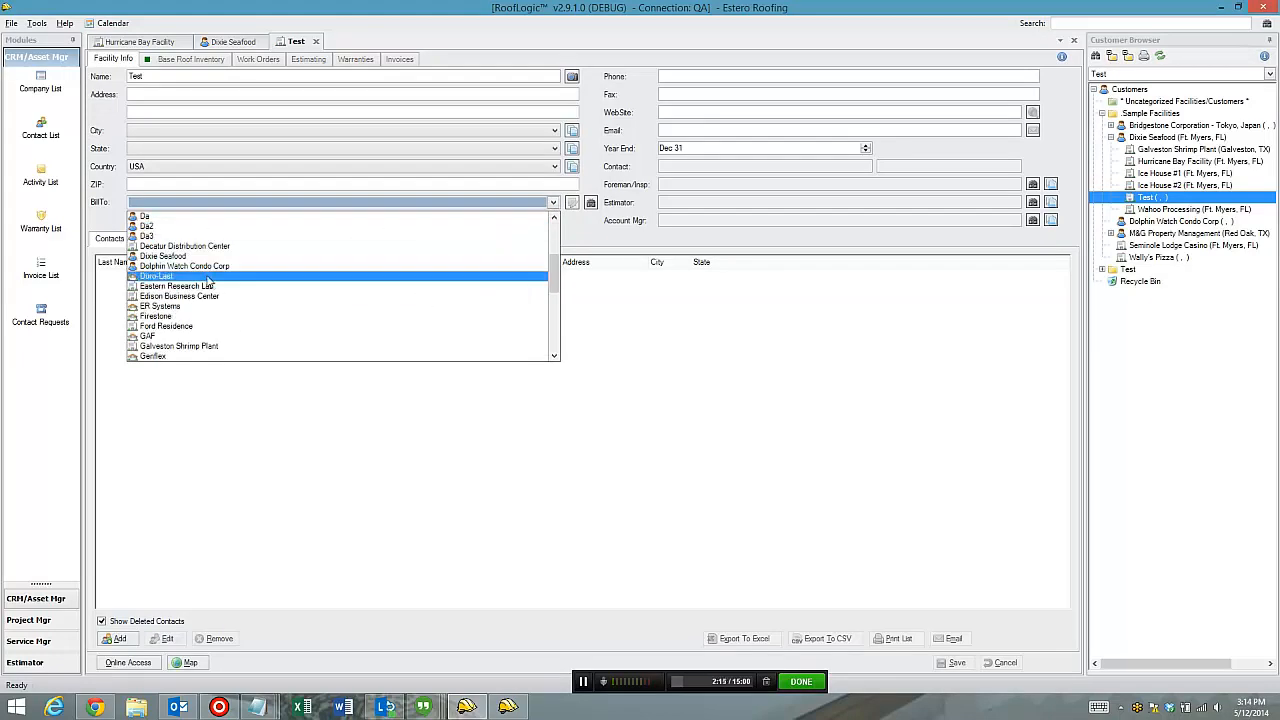
left_click(181, 258)
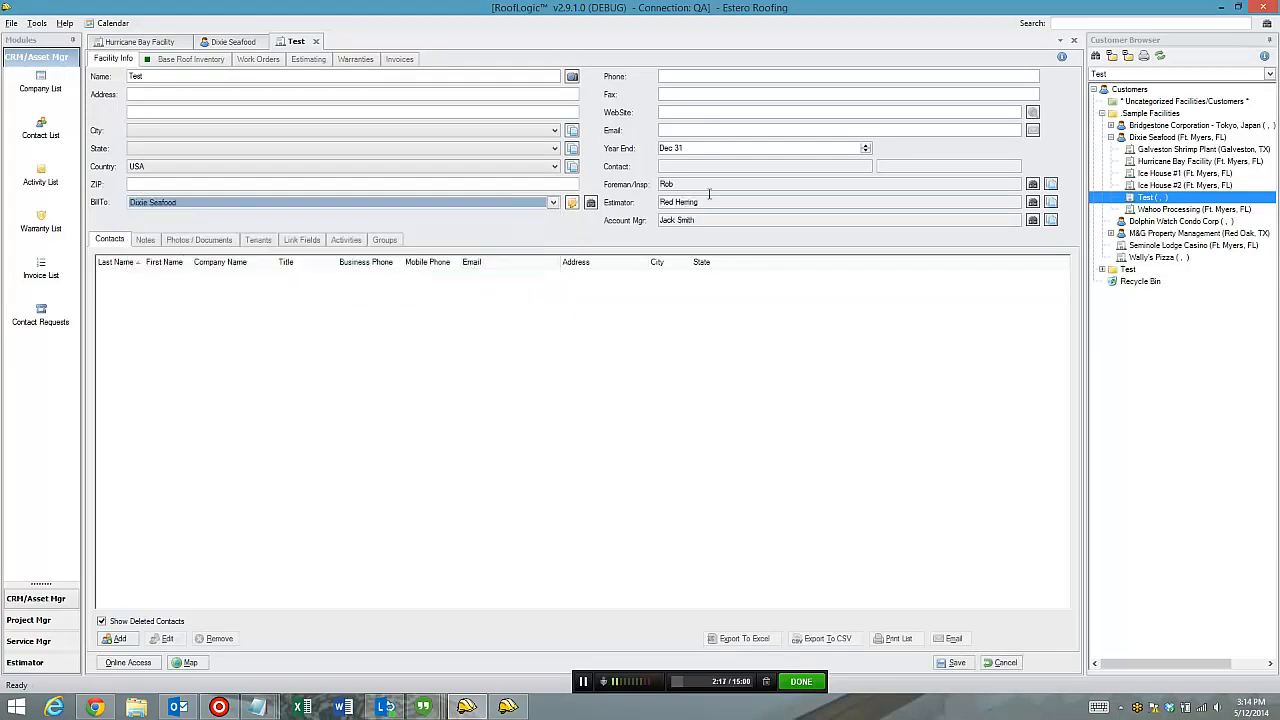
left_click(235, 42)
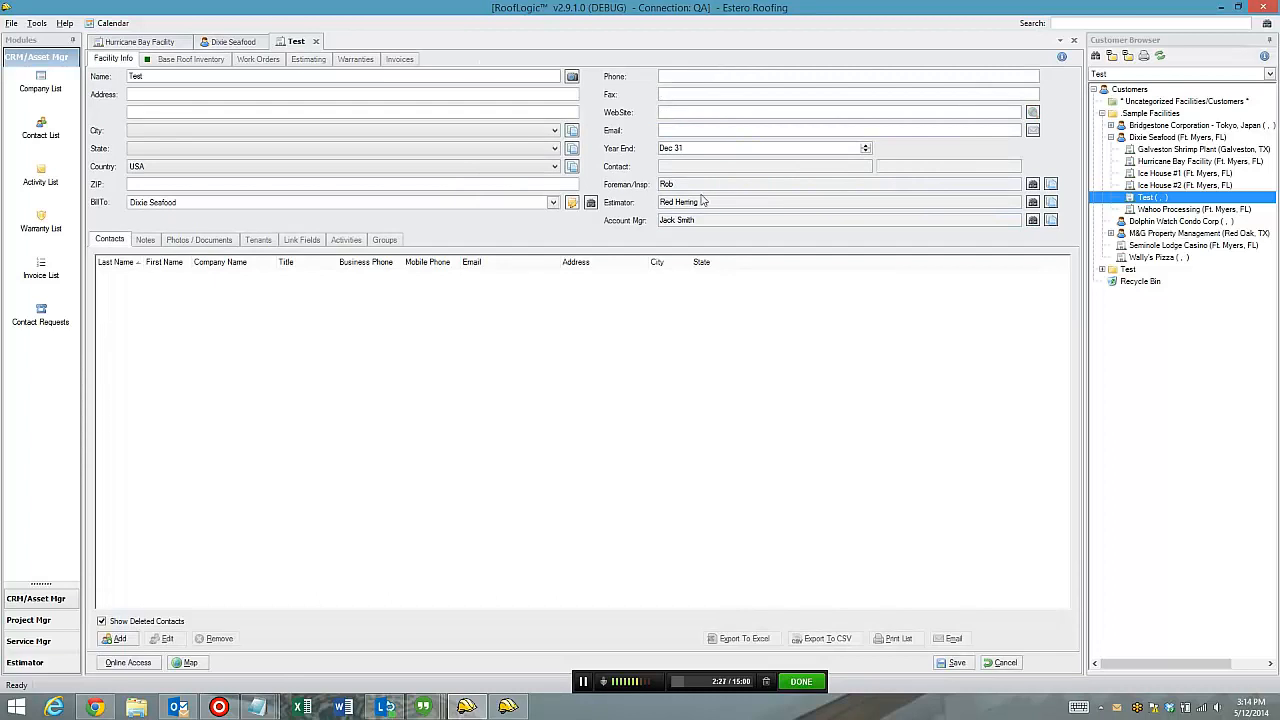
left_click(996, 664)
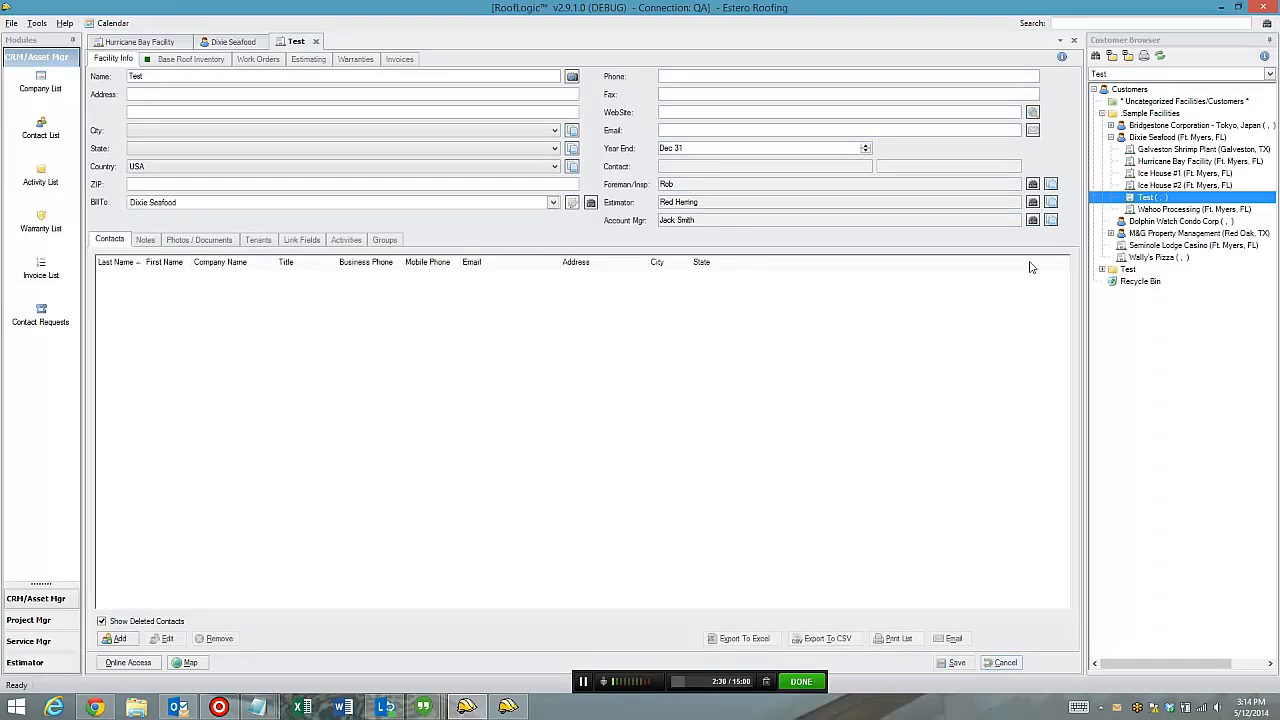
- Assign the first named person in the picker as the Test facility's estimator and save the record
left_click(1033, 202)
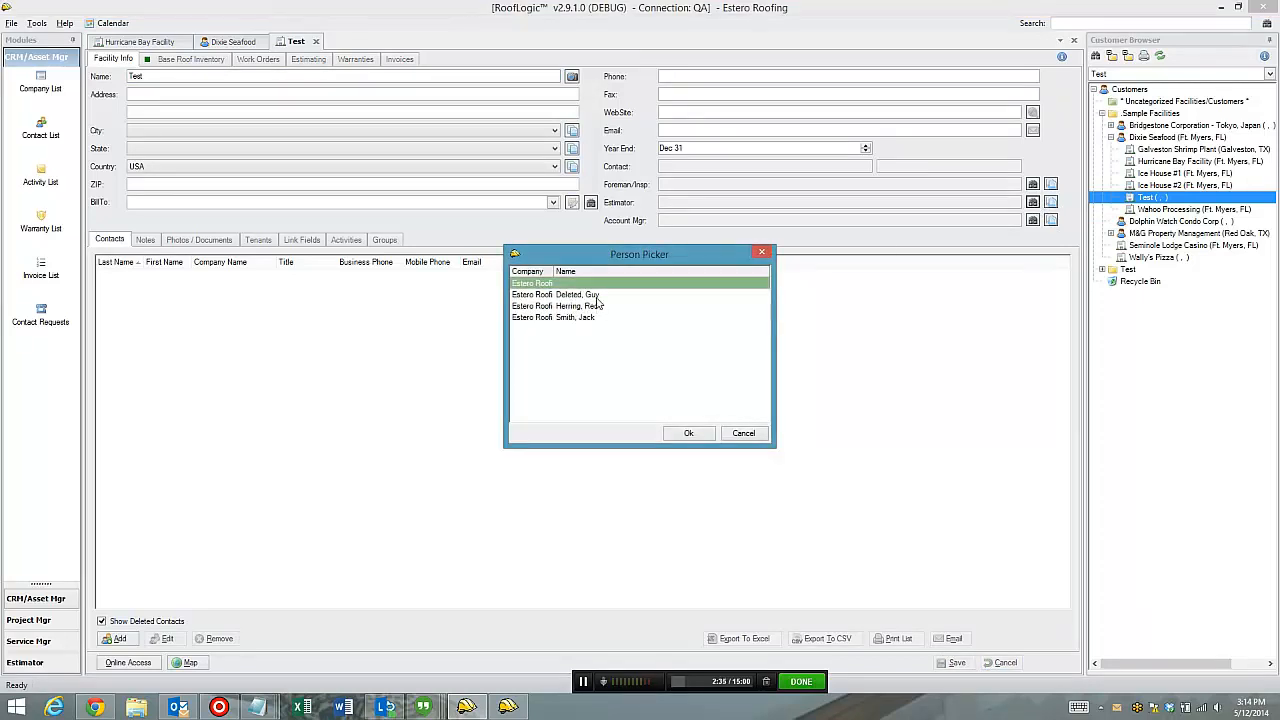
double_click(588, 295)
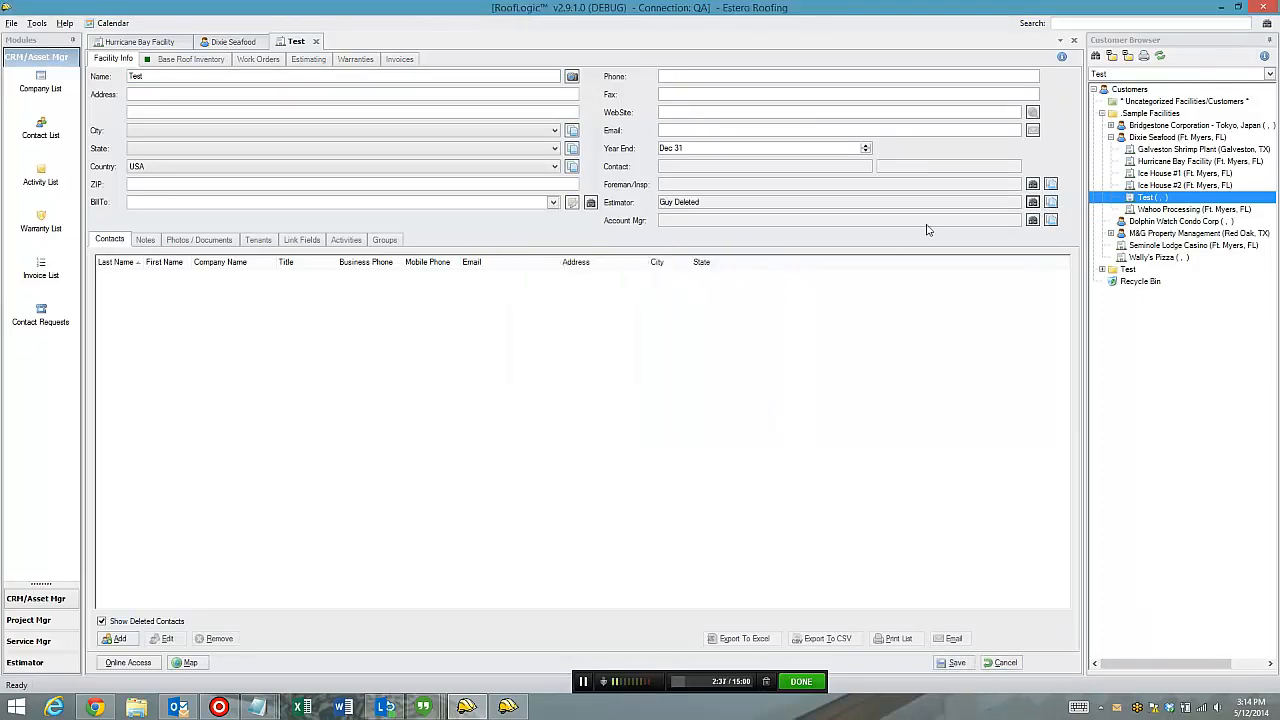
left_click(957, 663)
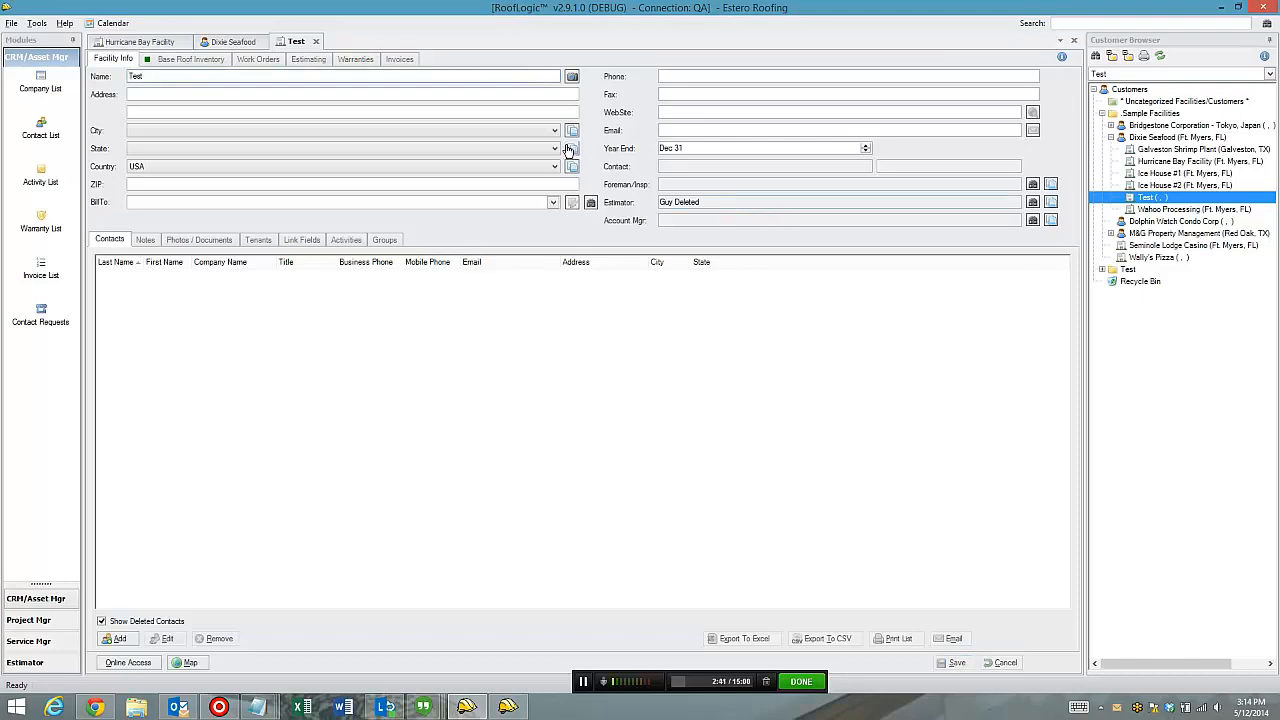
- Set the Test facility's Bill To customer to Dixie Seafood
left_click(553, 202)
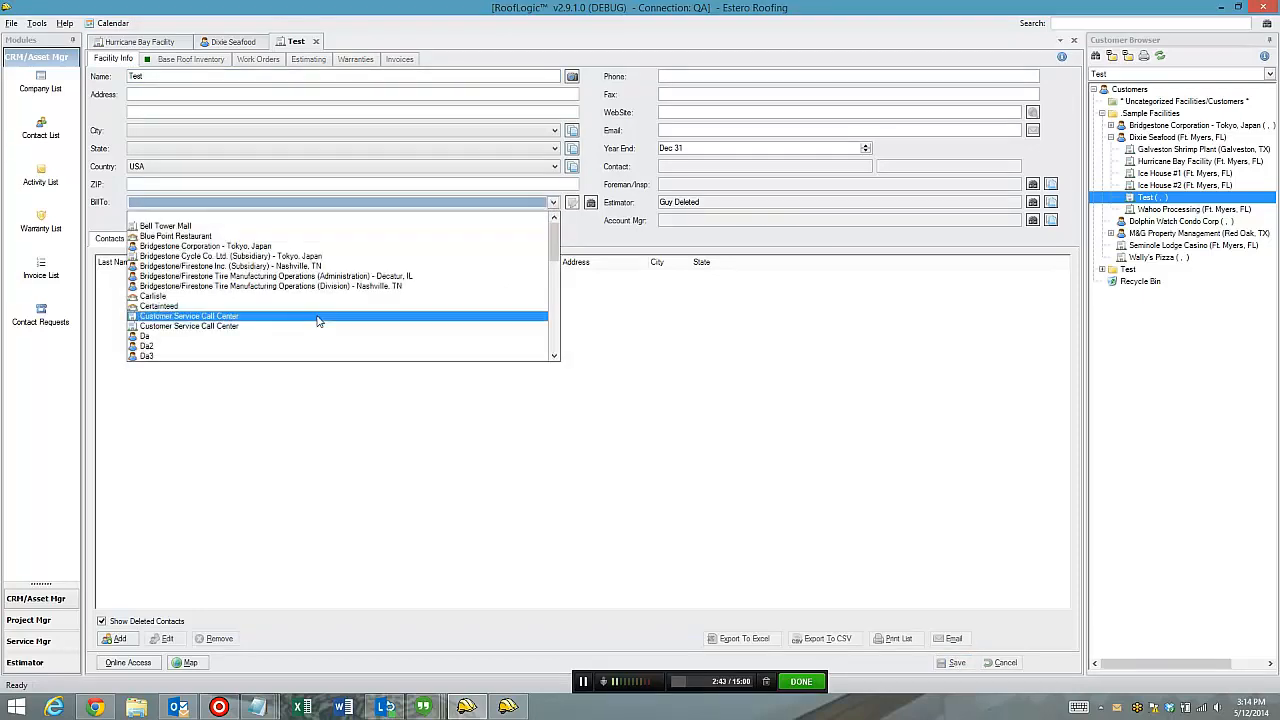
scroll(317, 320, "down", 5)
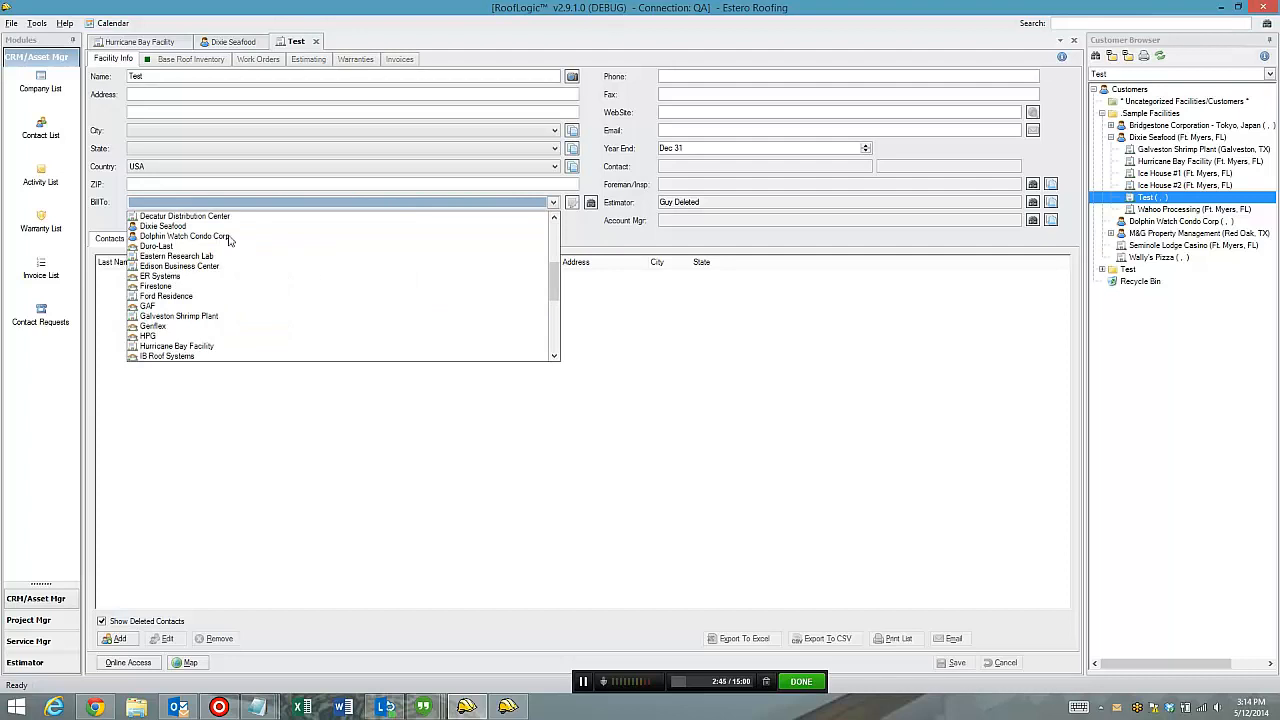
left_click(186, 227)
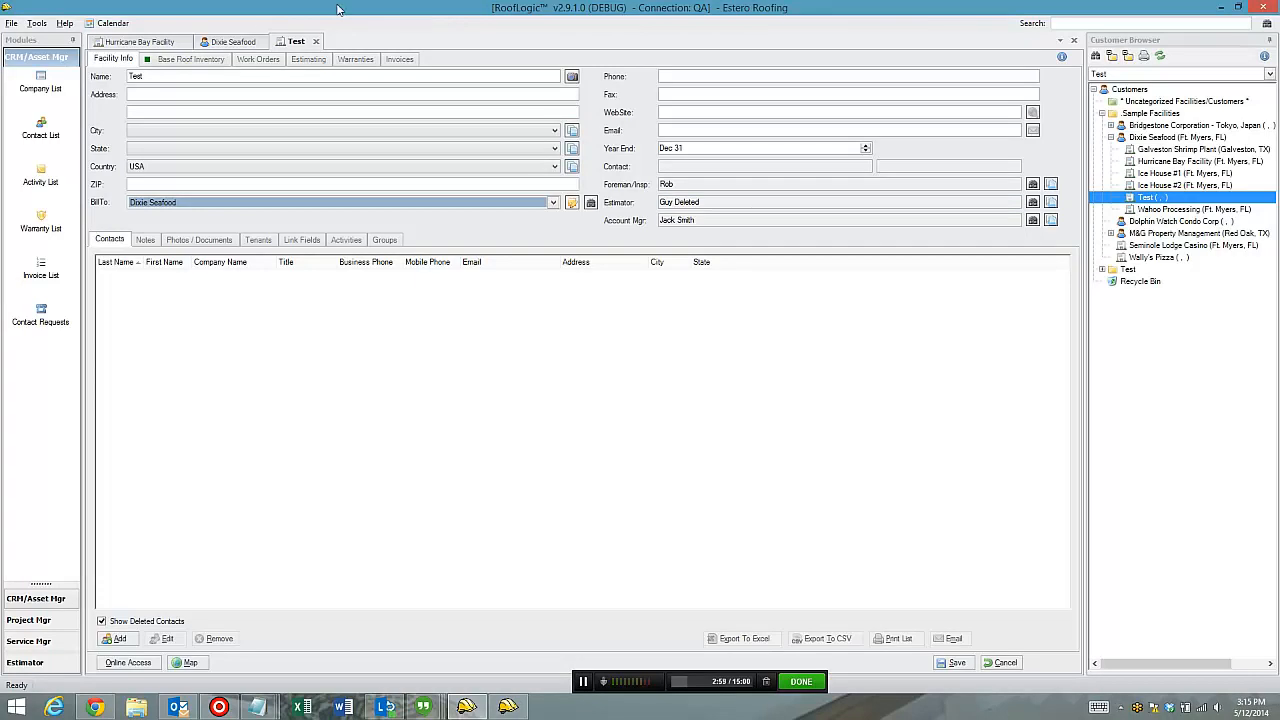
- Check the prefilled personnel and the available account managers in a new, unsaved work order for Hurricane Bay Facility
left_click(175, 41)
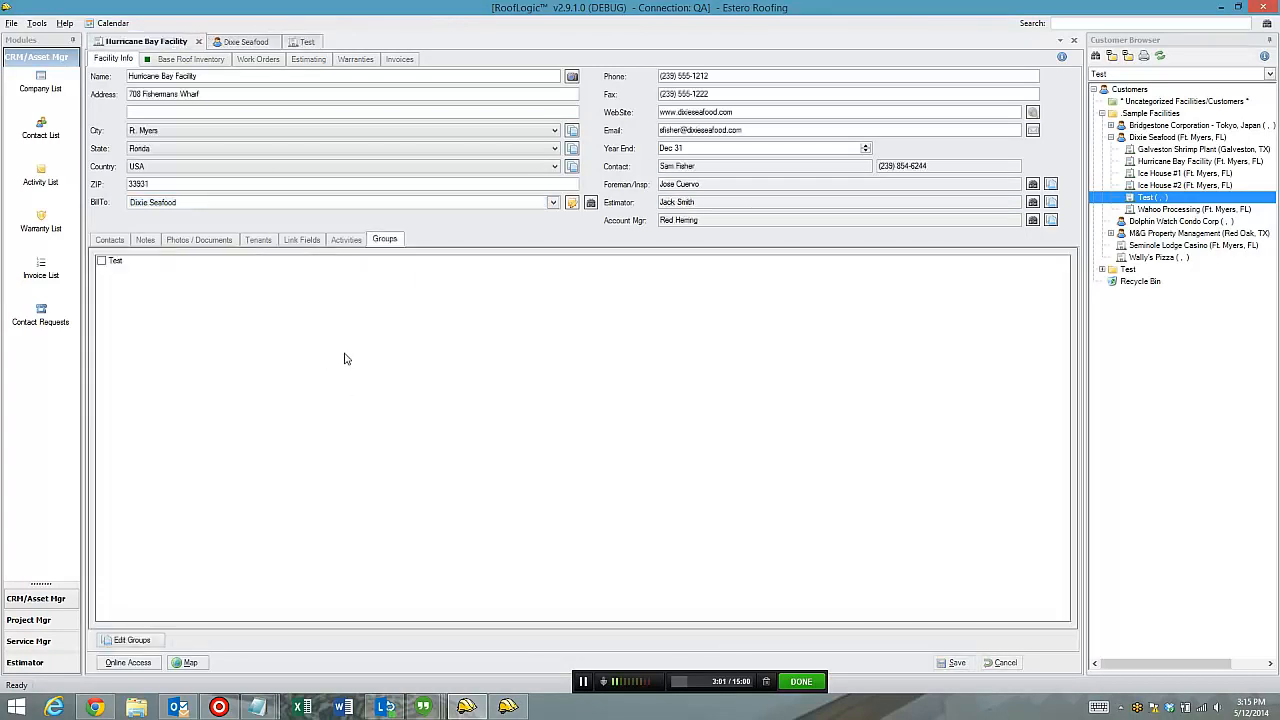
left_click(262, 60)
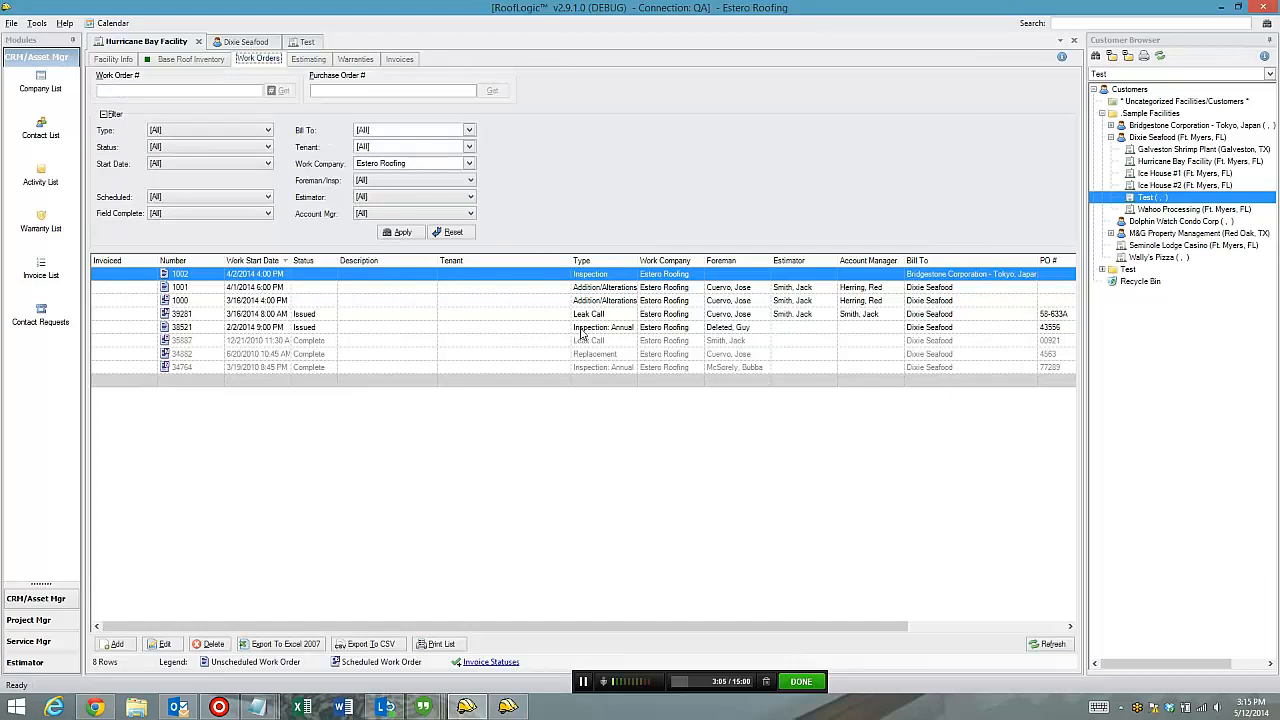
right_click(529, 277)
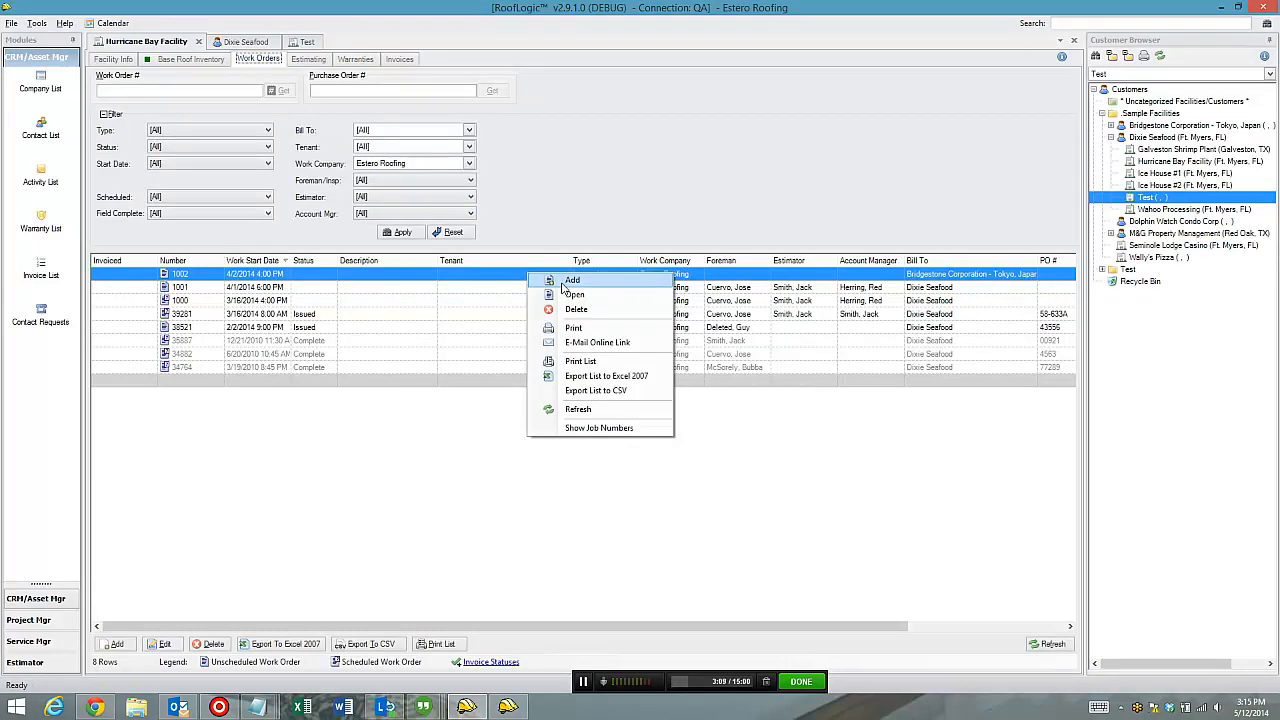
left_click(566, 281)
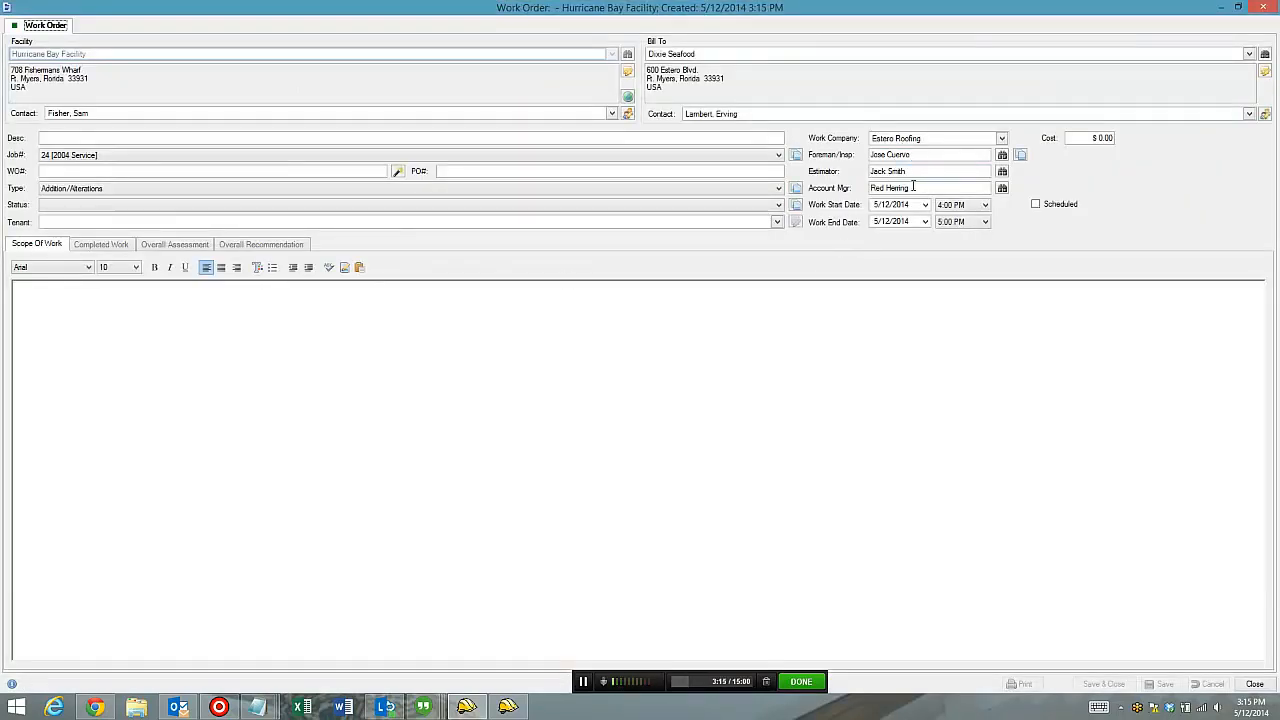
left_click(1005, 190)
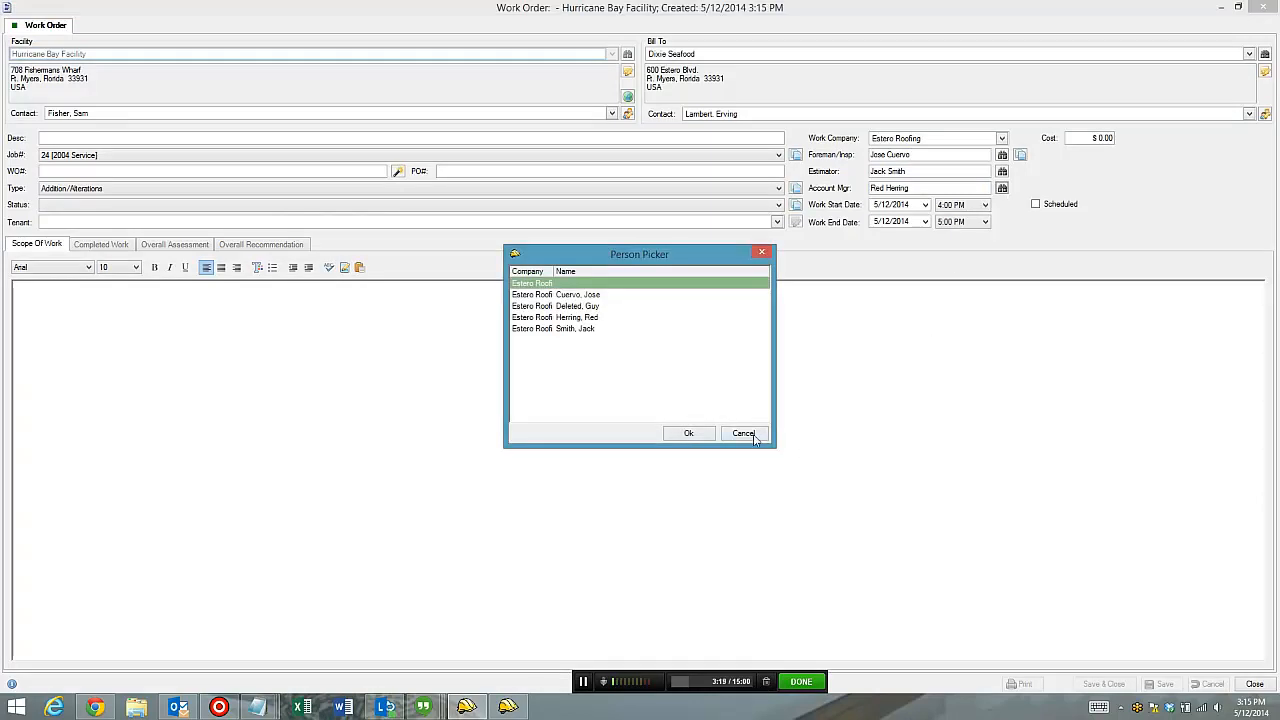
left_click(753, 436)
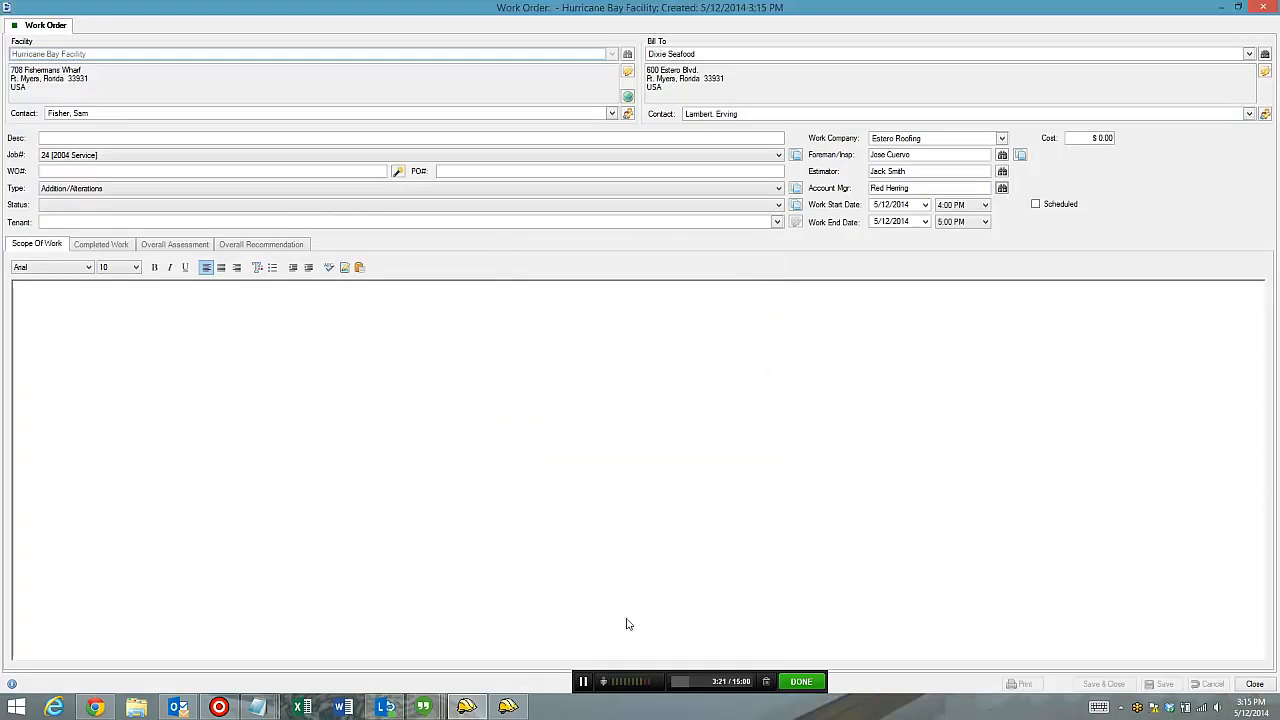
left_click(1263, 8)
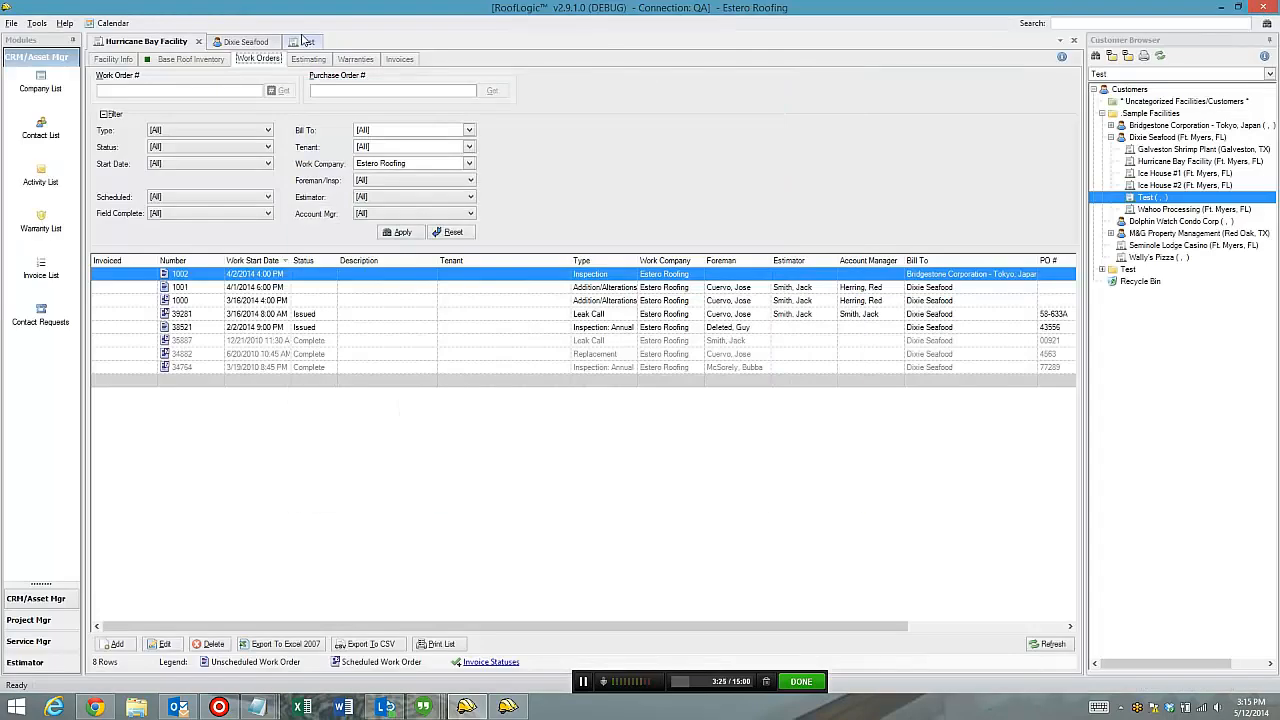
- Clear the foreman/inspector, estimator and account manager assignments on the Test facility
left_click(303, 41)
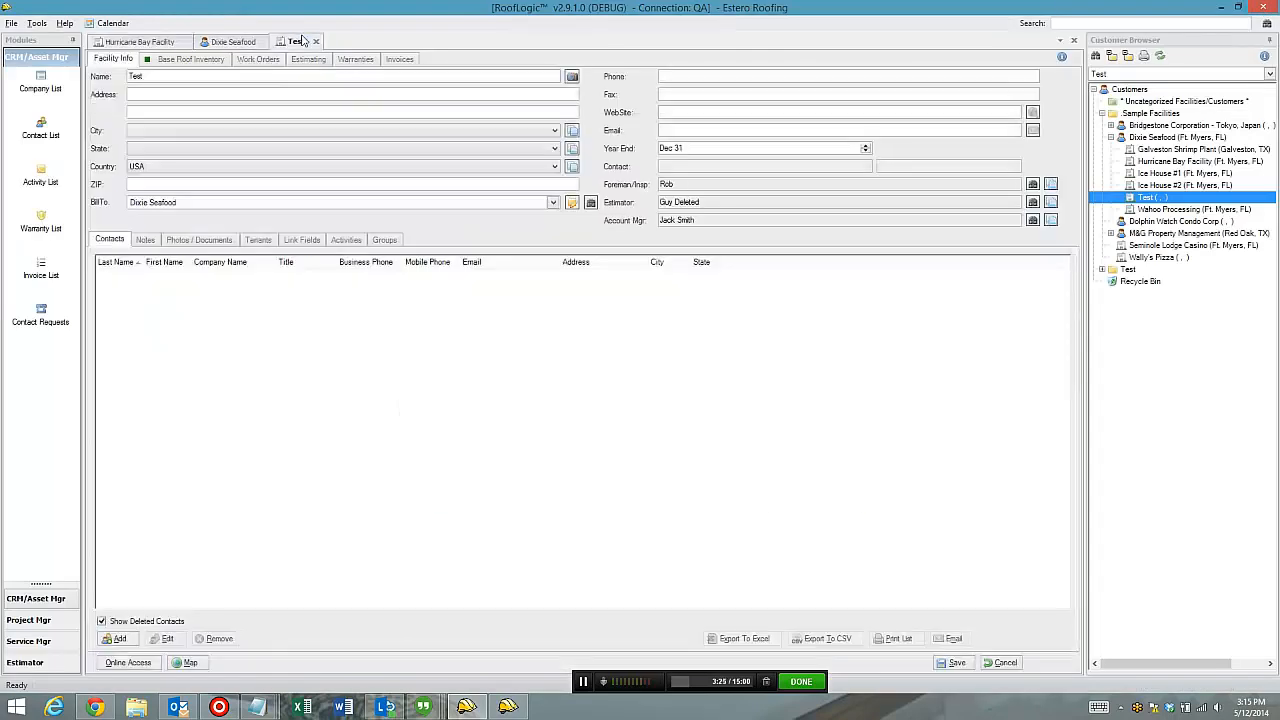
left_click(1034, 184)
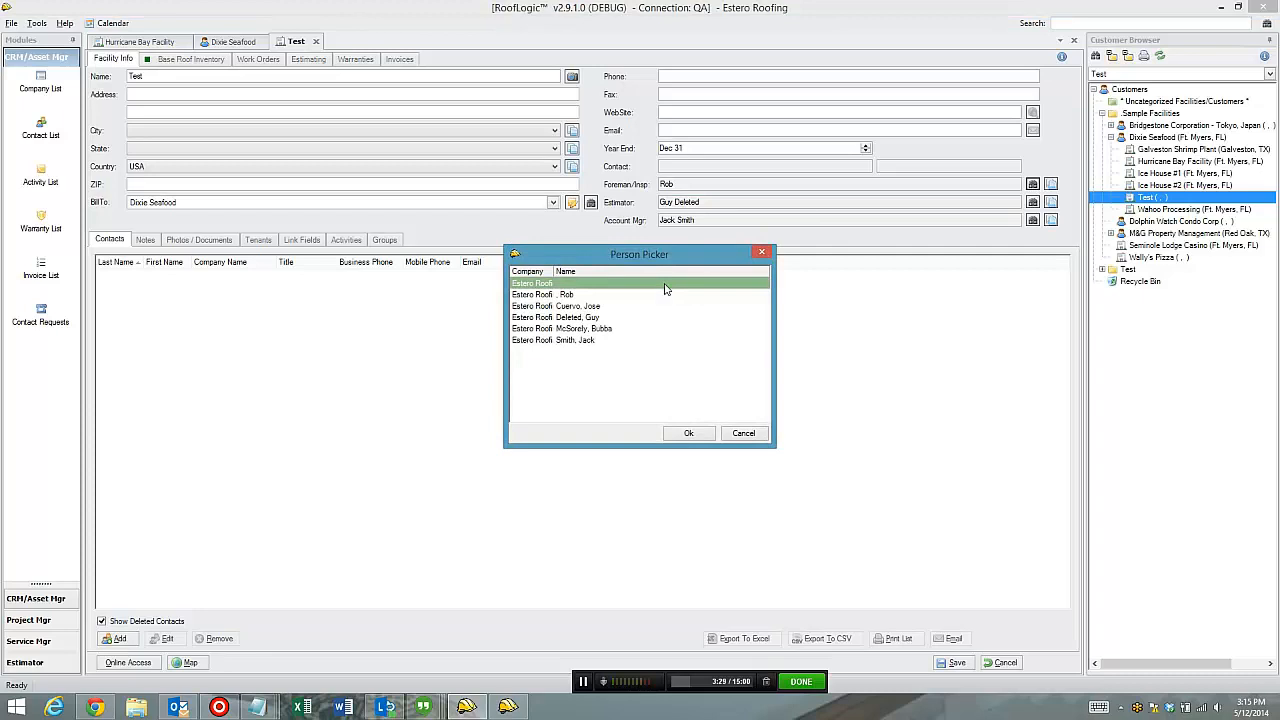
double_click(651, 287)
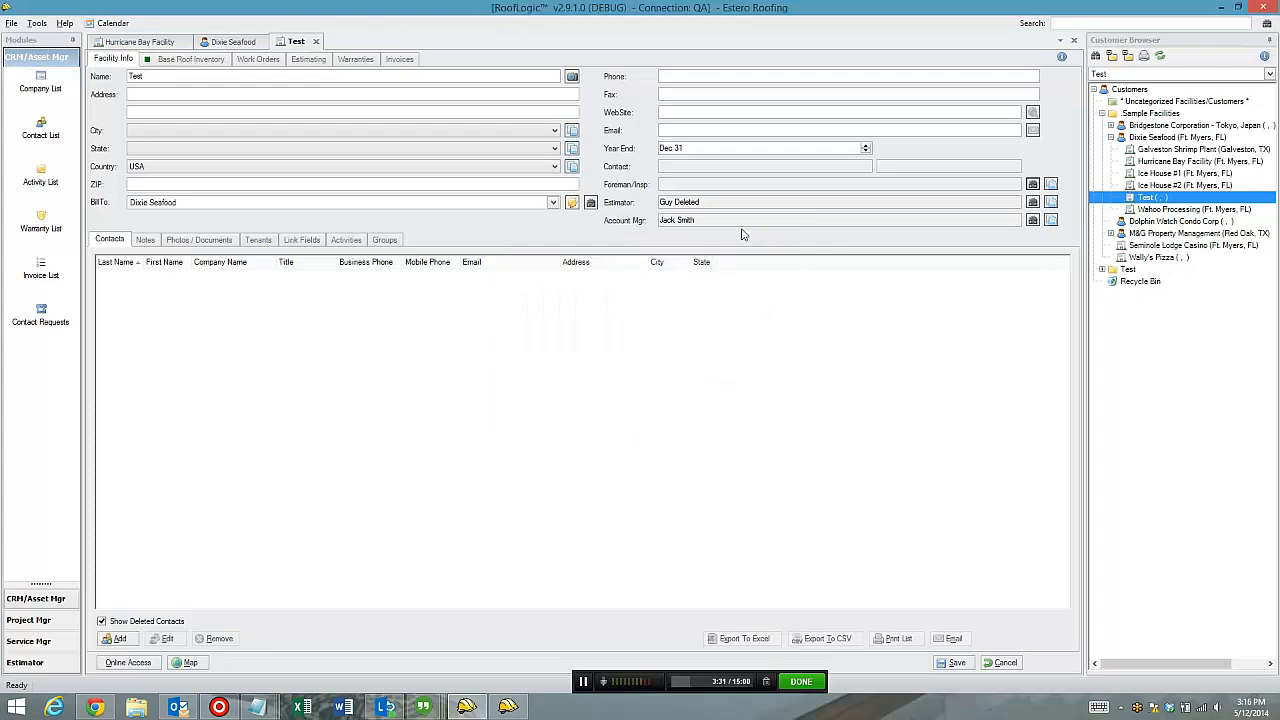
left_click(1034, 202)
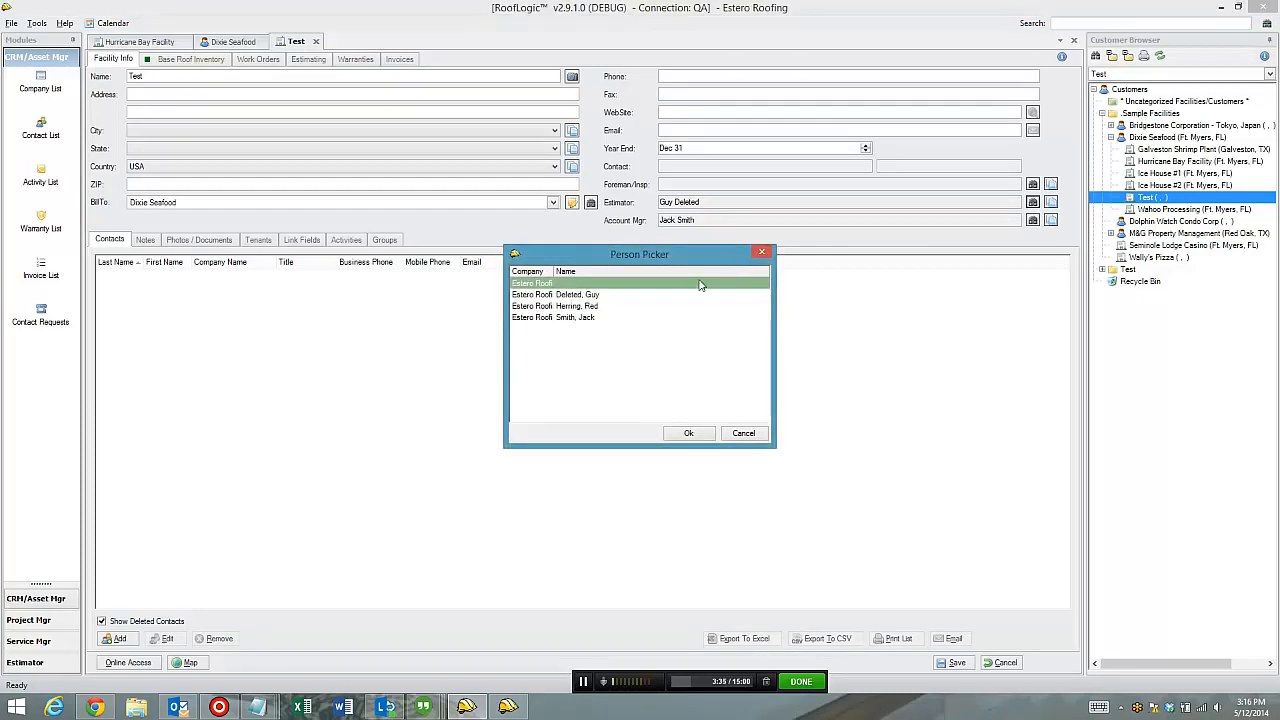
double_click(701, 283)
left_click(1033, 221)
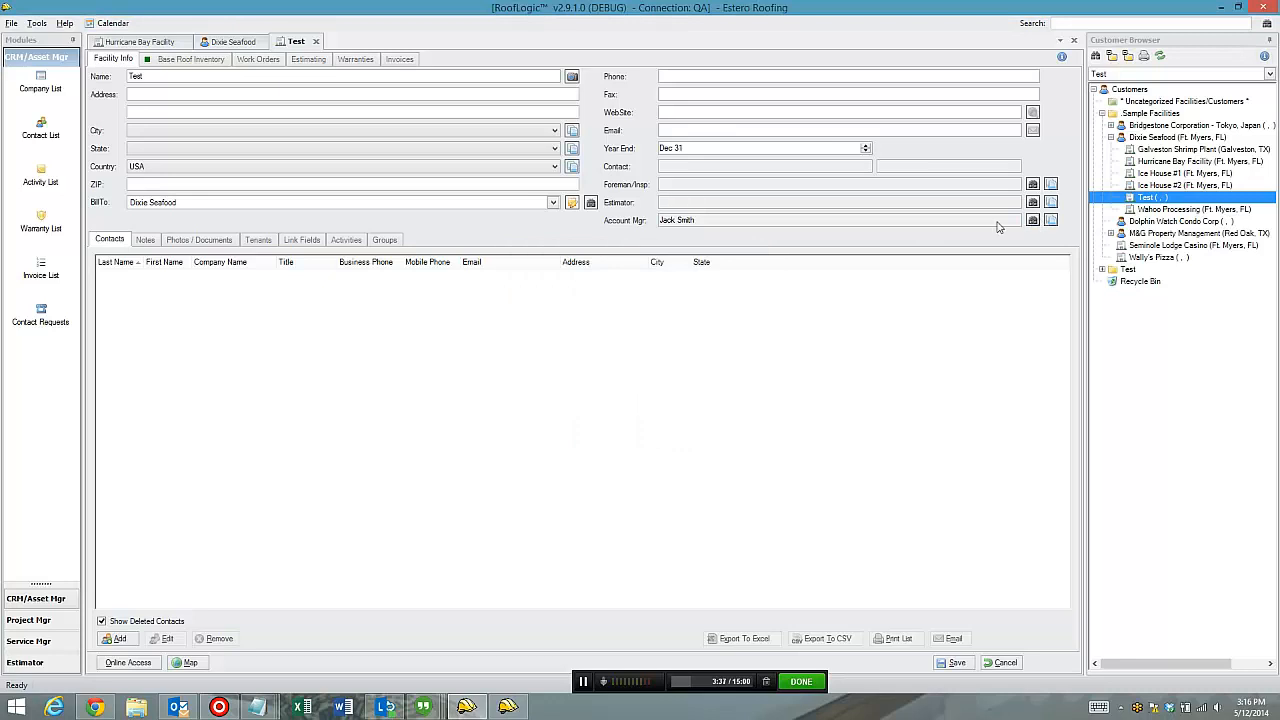
double_click(759, 289)
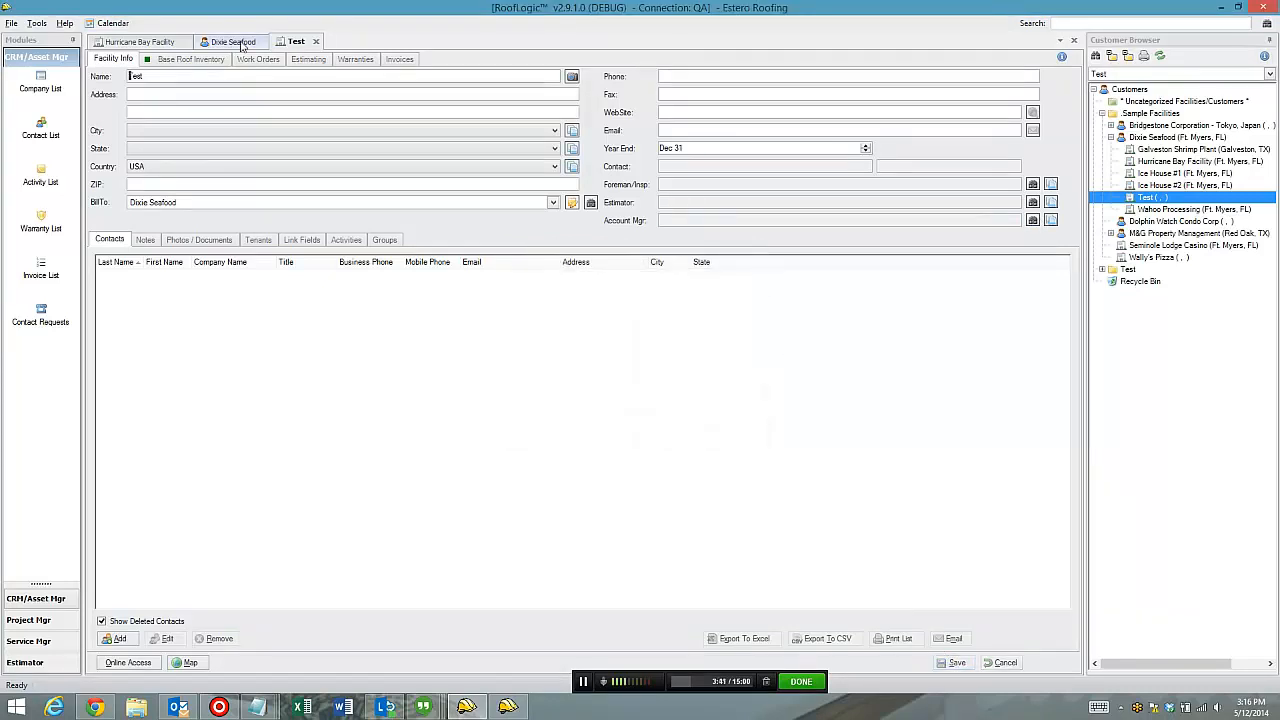
- Start a new work order for the Test facility from its work order list
left_click(273, 60)
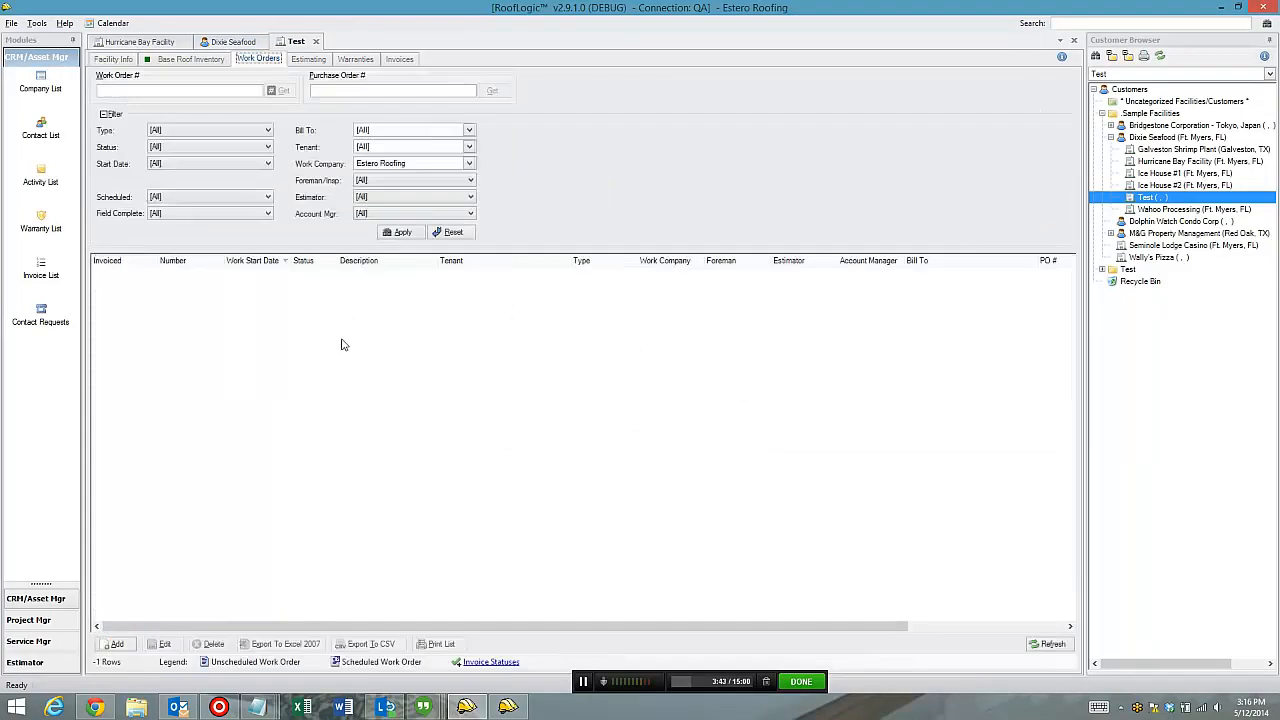
right_click(353, 306)
left_click(407, 320)
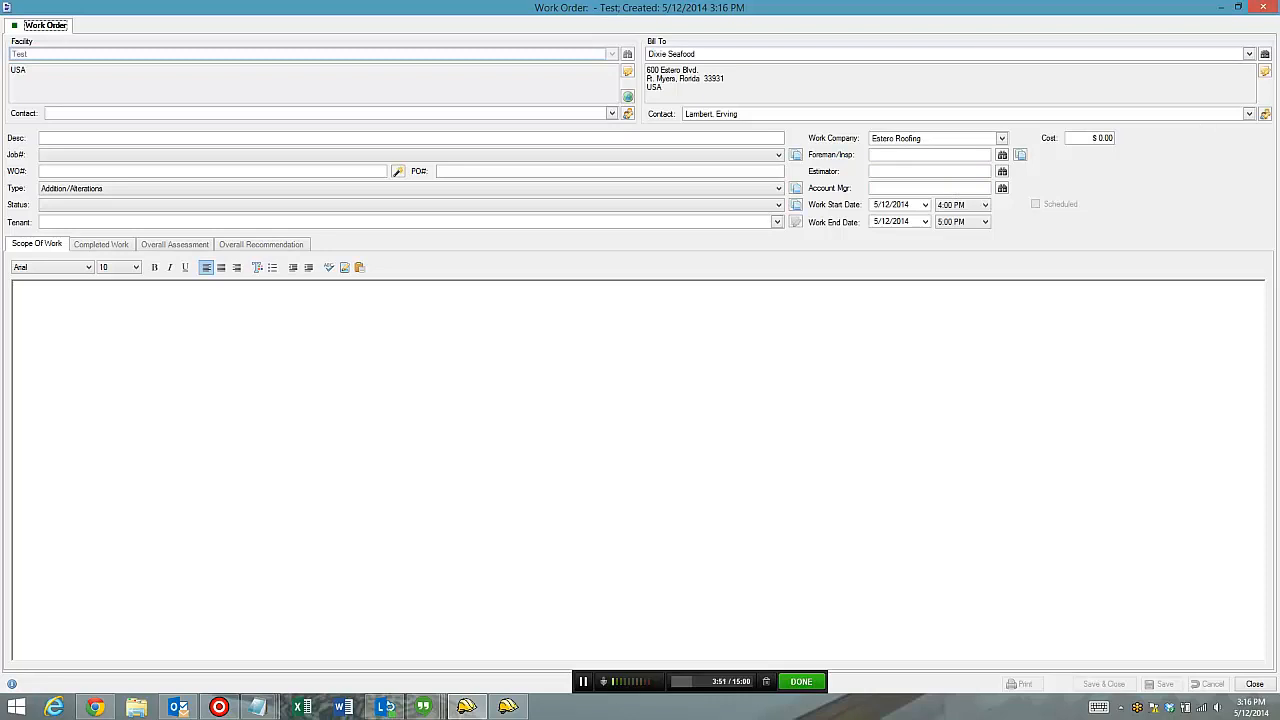
- Switch the work order's Bill To to Blue Point Restaurant and back to Dixie Seafood, check the personnel fields, and close it unsaved
left_click(1249, 53)
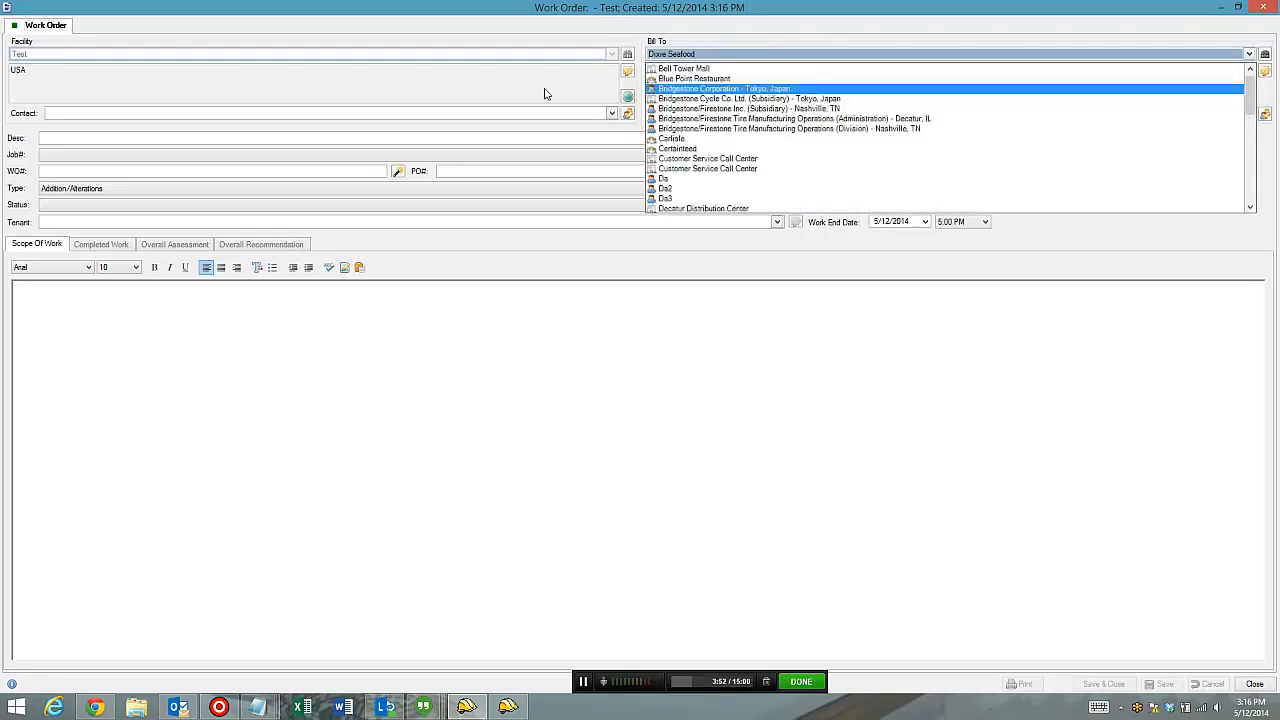
left_click(702, 81)
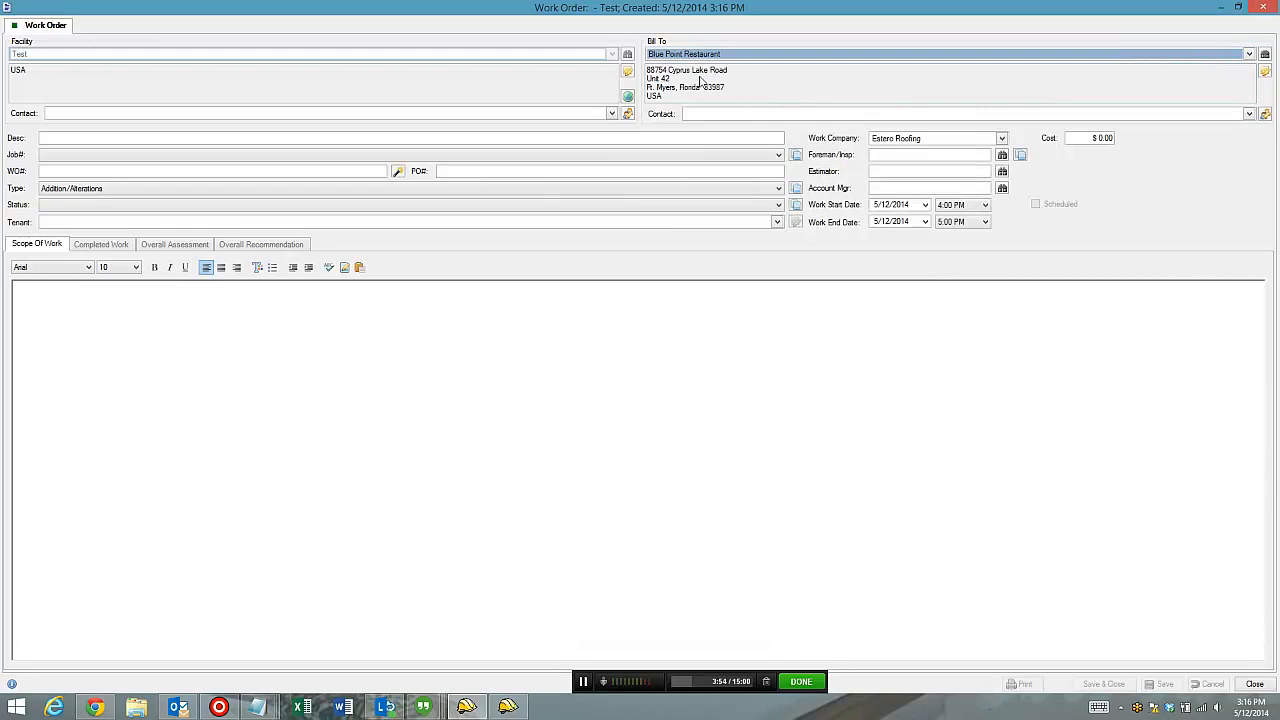
left_click(1249, 54)
scroll(803, 136, "down", 2)
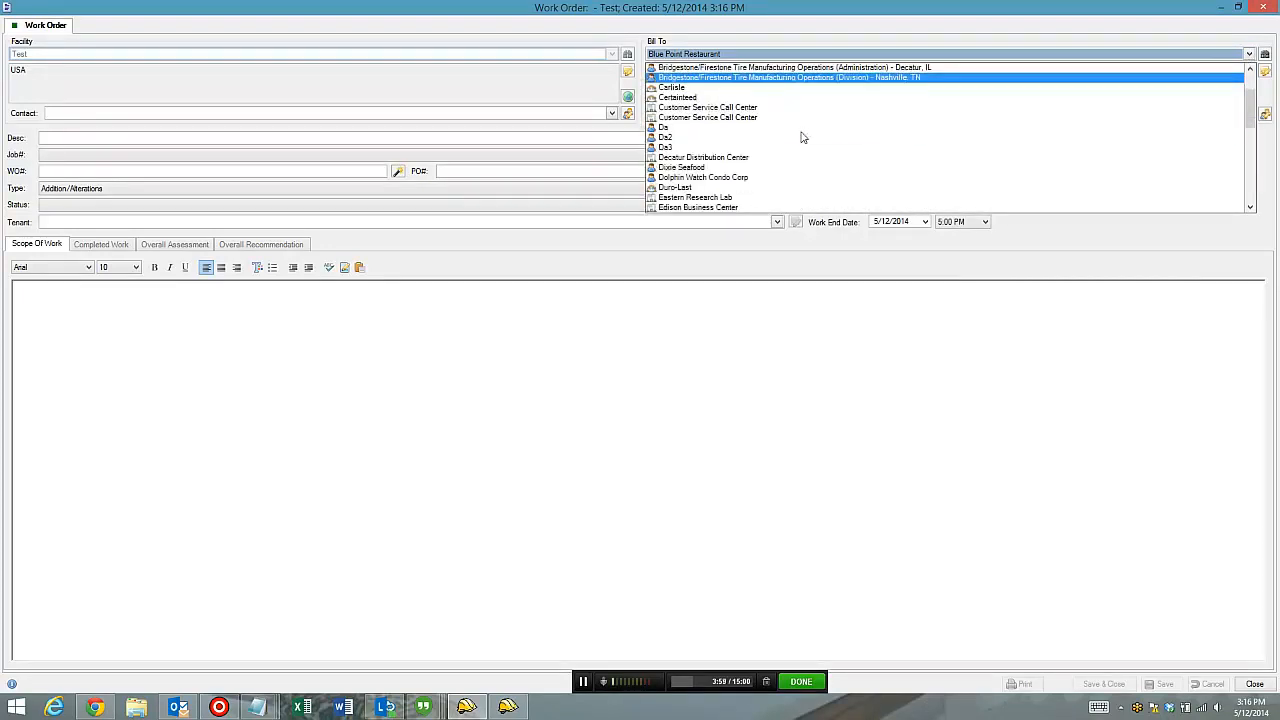
left_click(716, 168)
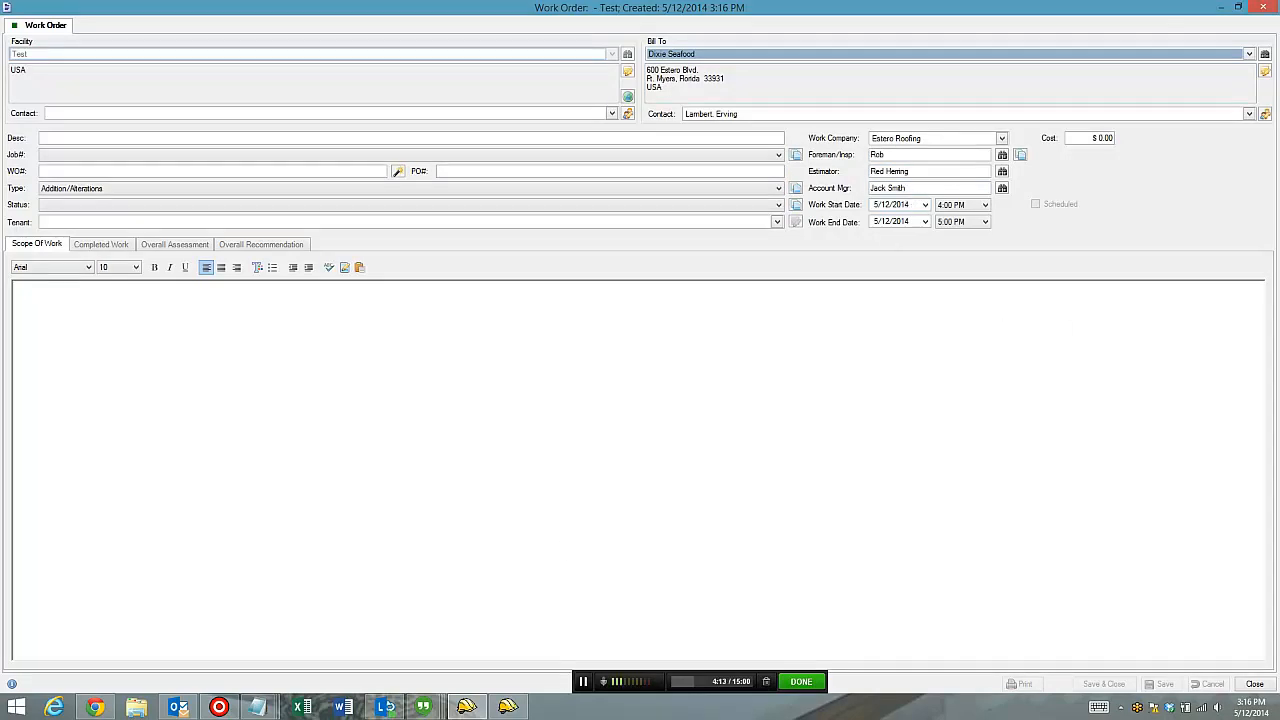
left_click(1263, 7)
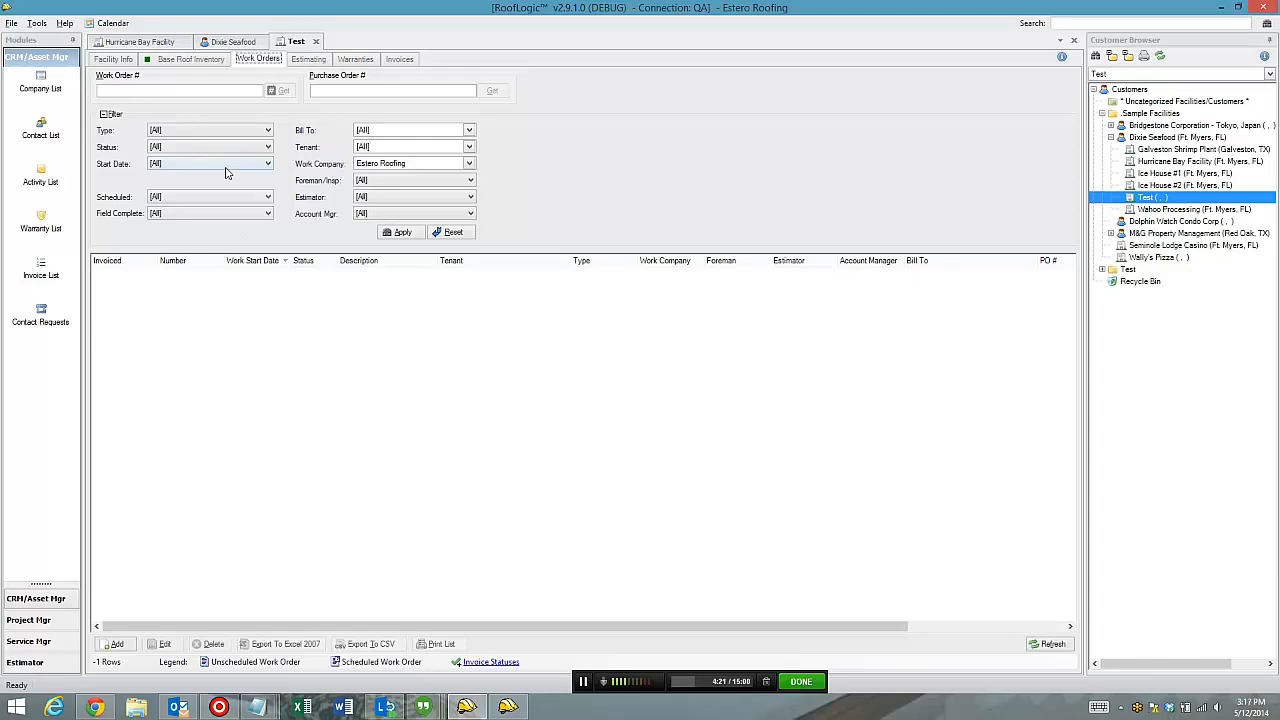
- Show the Service Manager work orders with the estimator and account manager filters set to [All]
left_click(66, 642)
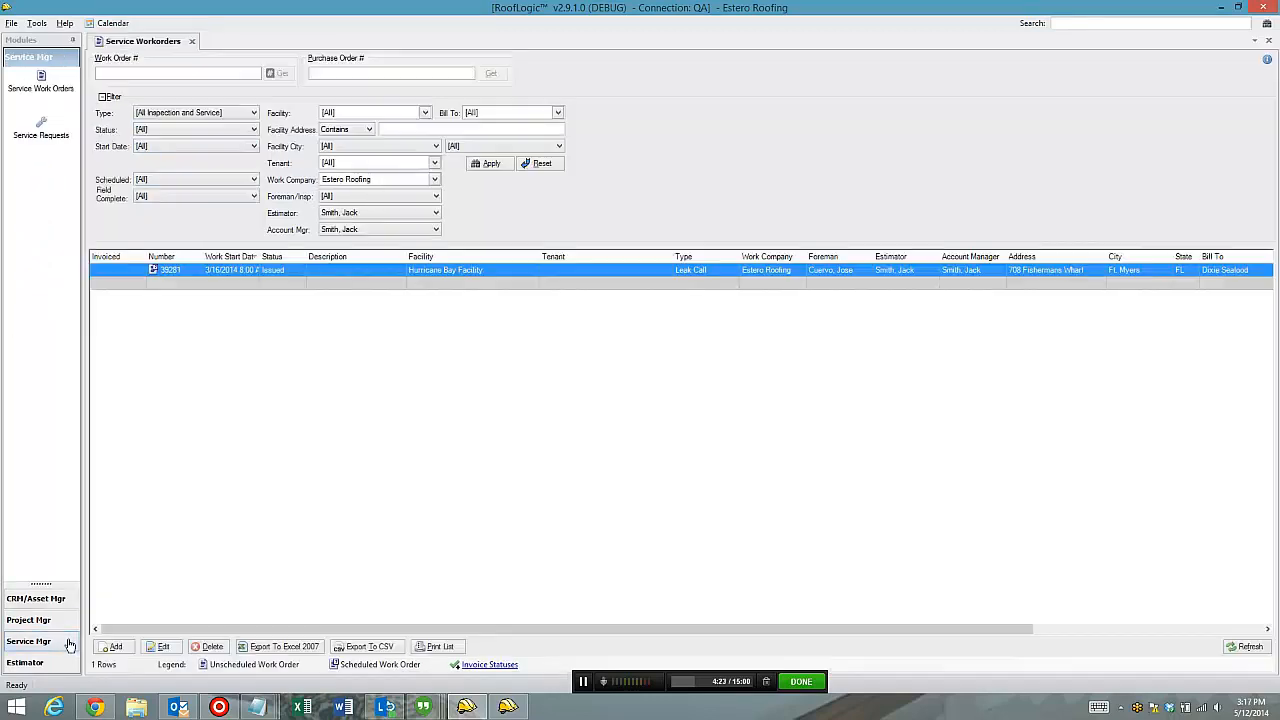
left_click(386, 213)
left_click(378, 204)
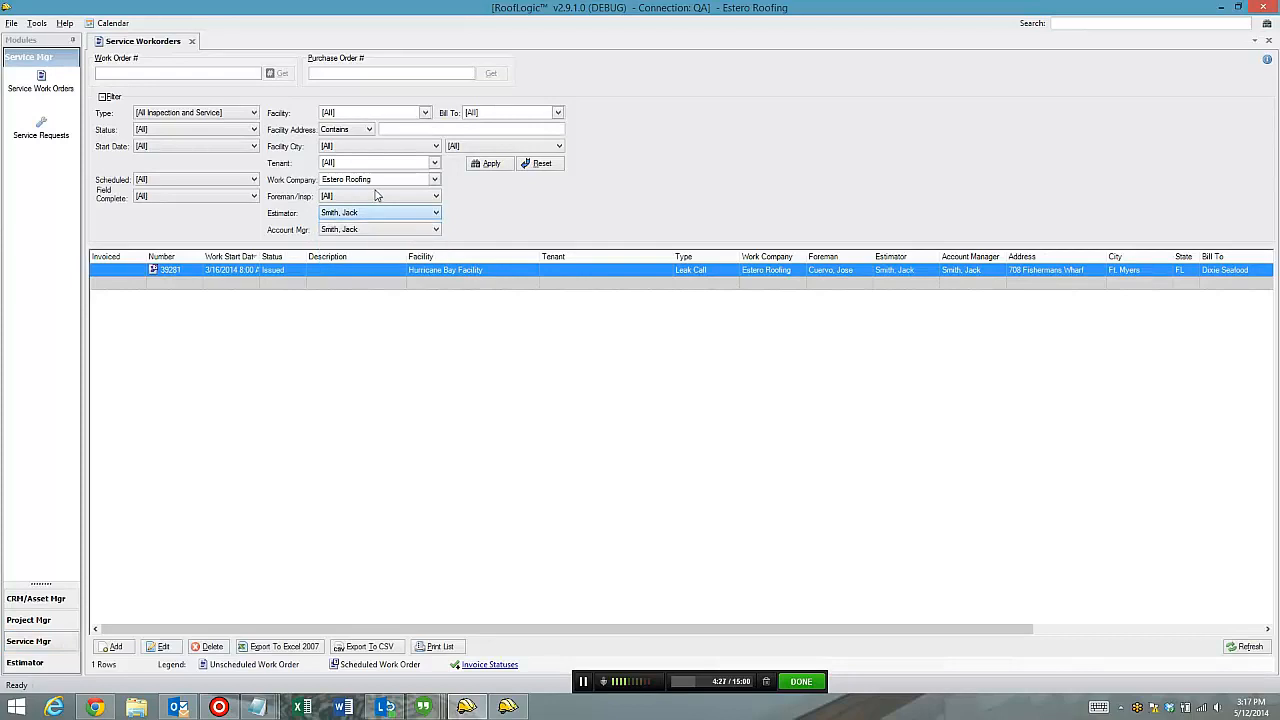
left_click(377, 197)
left_click(376, 199)
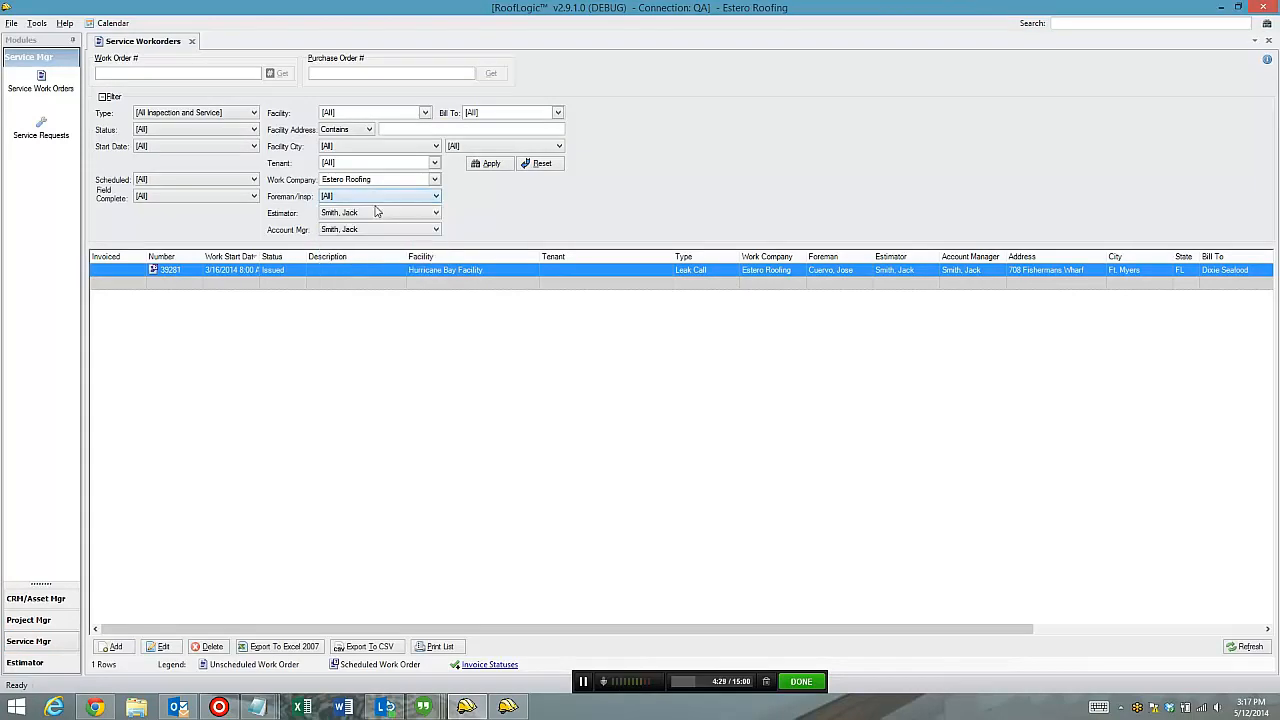
left_click(378, 213)
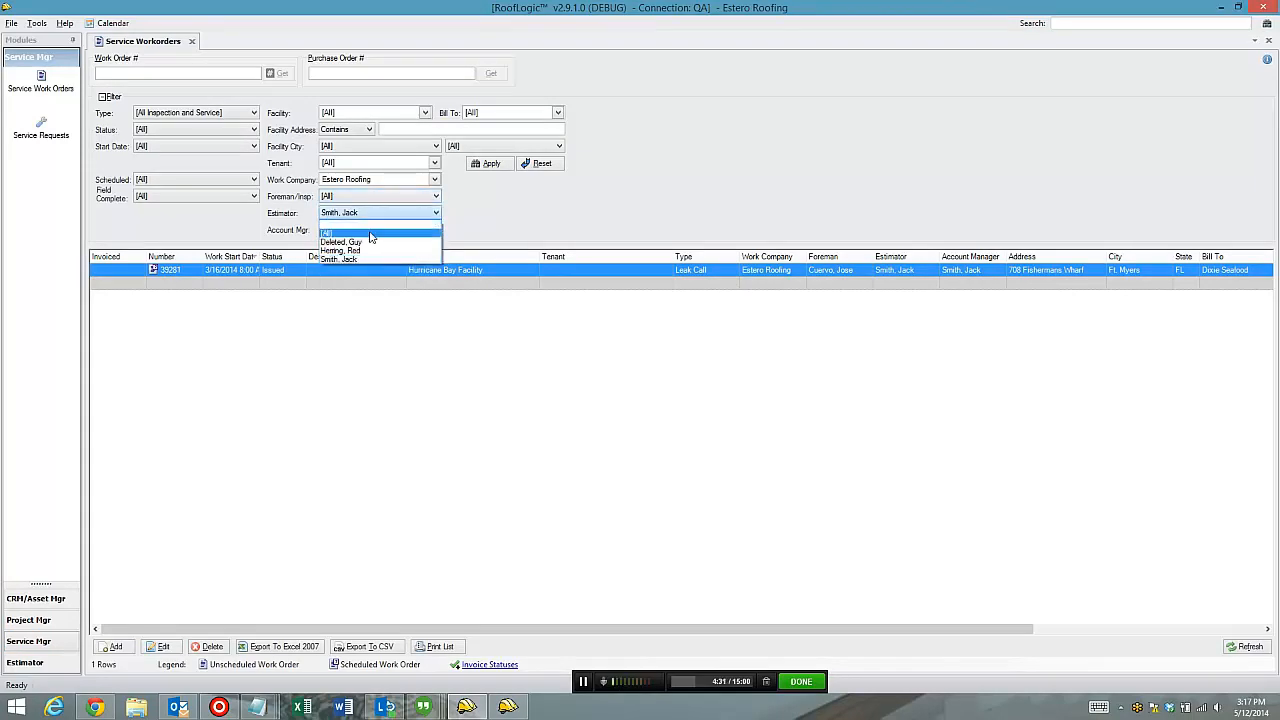
left_click(376, 232)
left_click(408, 230)
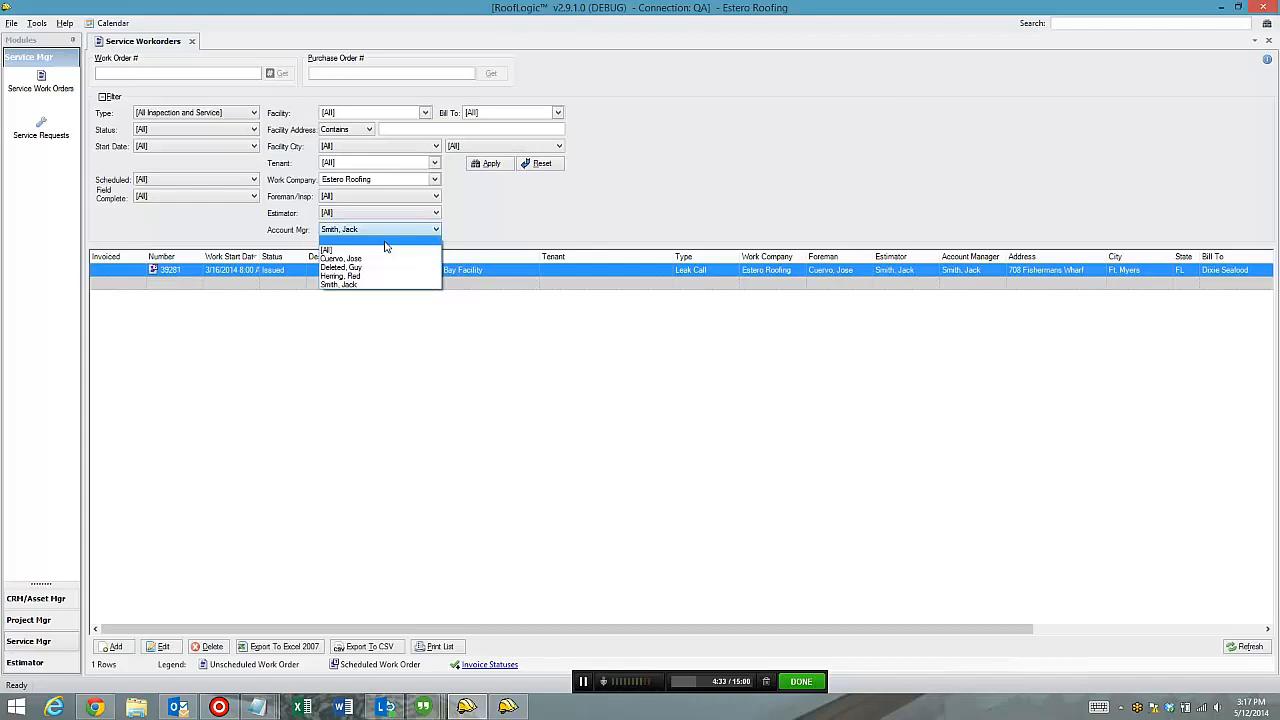
left_click(381, 251)
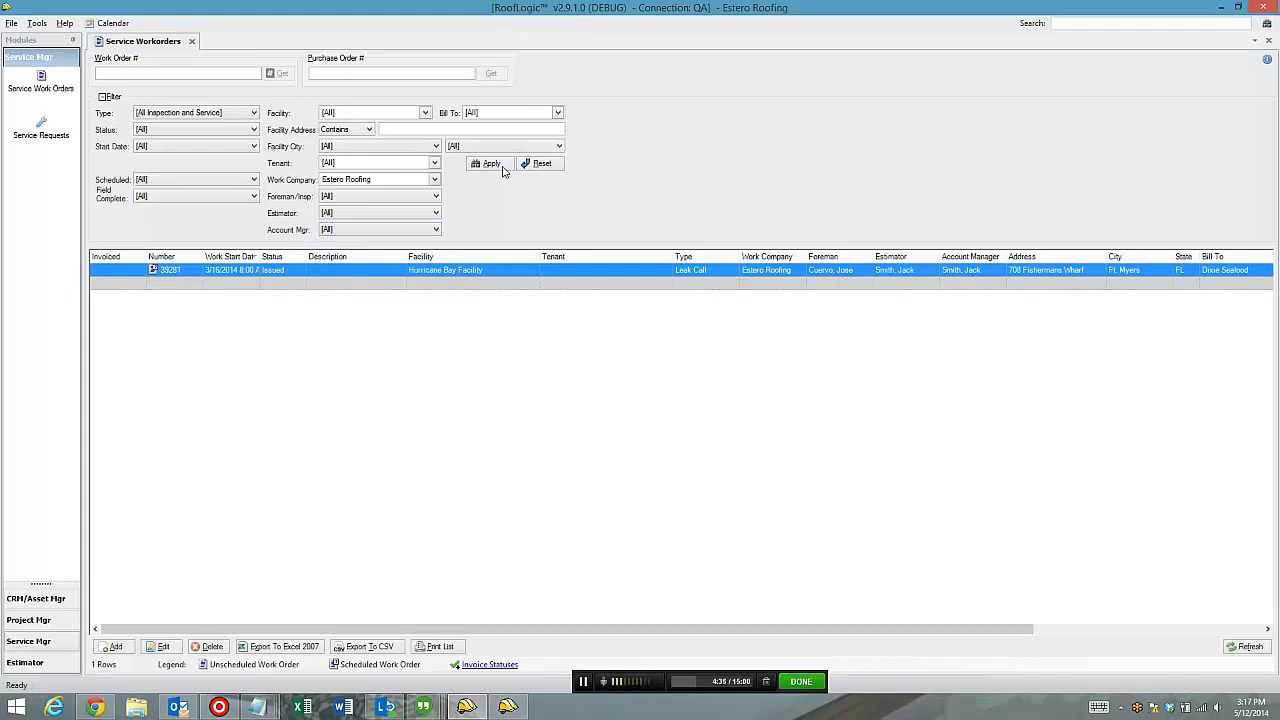
left_click(498, 165)
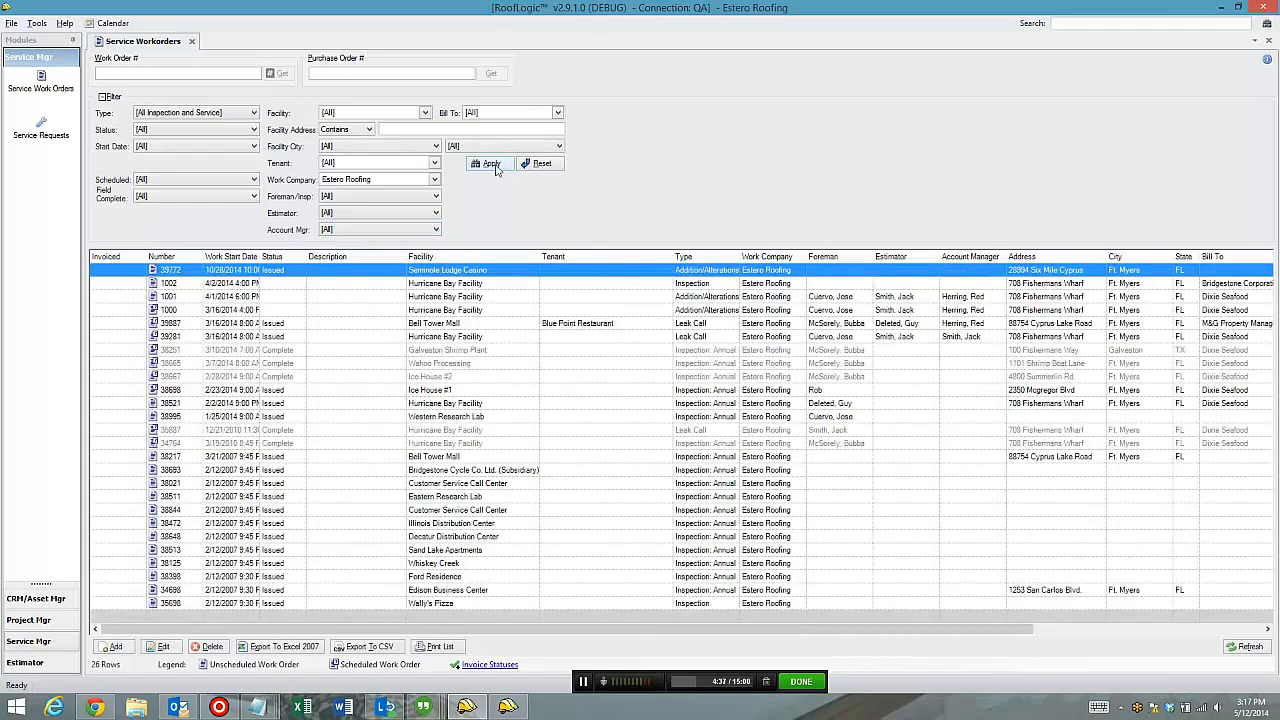
- Filter the service work orders by the last person listed as account manager
left_click(381, 234)
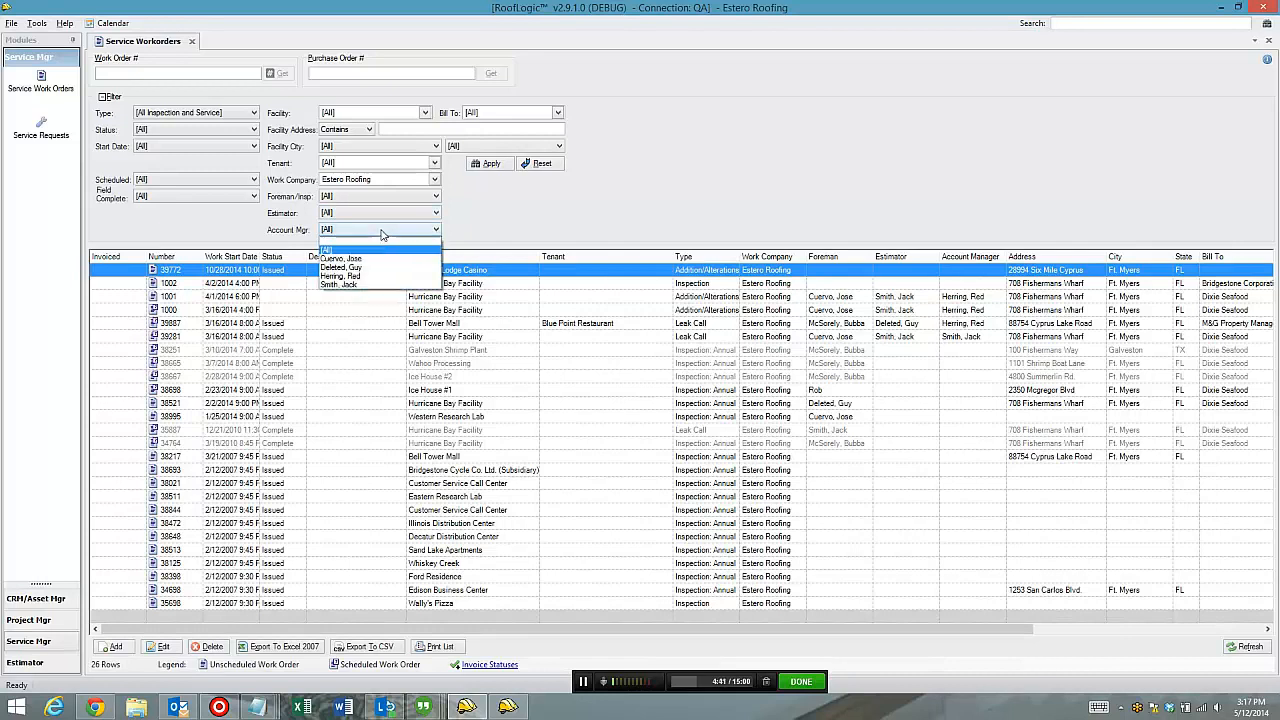
left_click(386, 285)
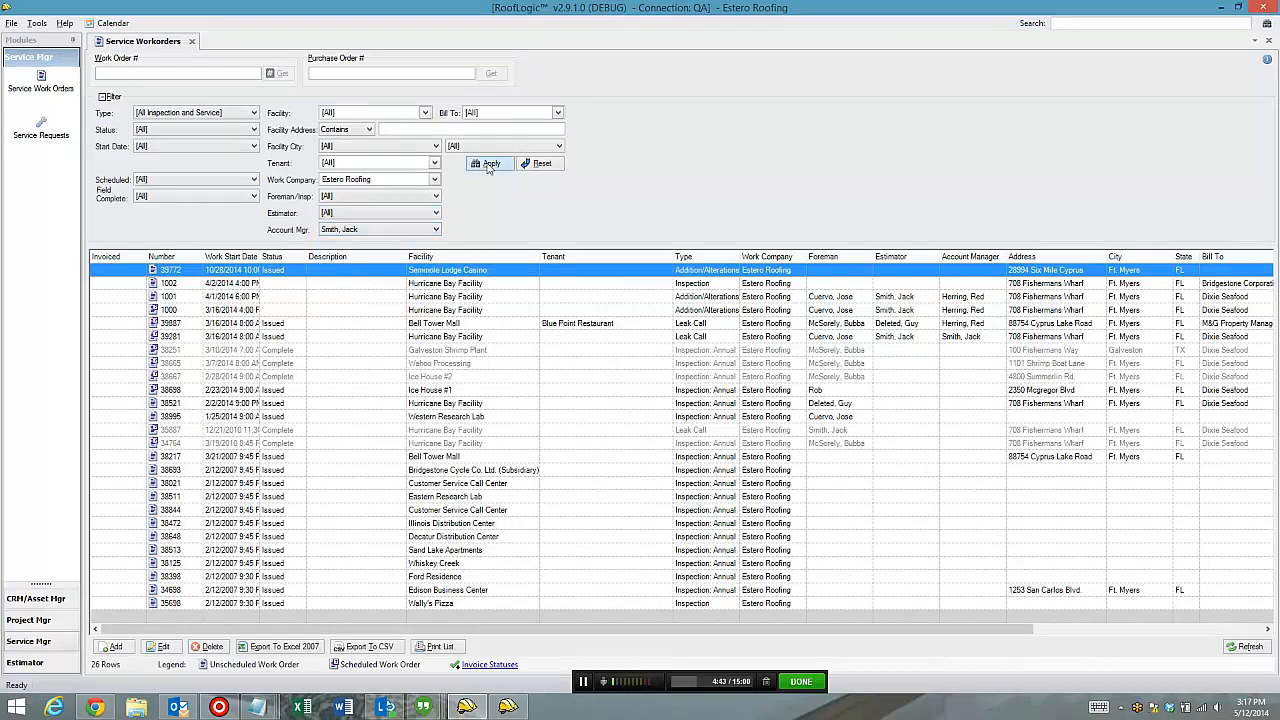
left_click(490, 164)
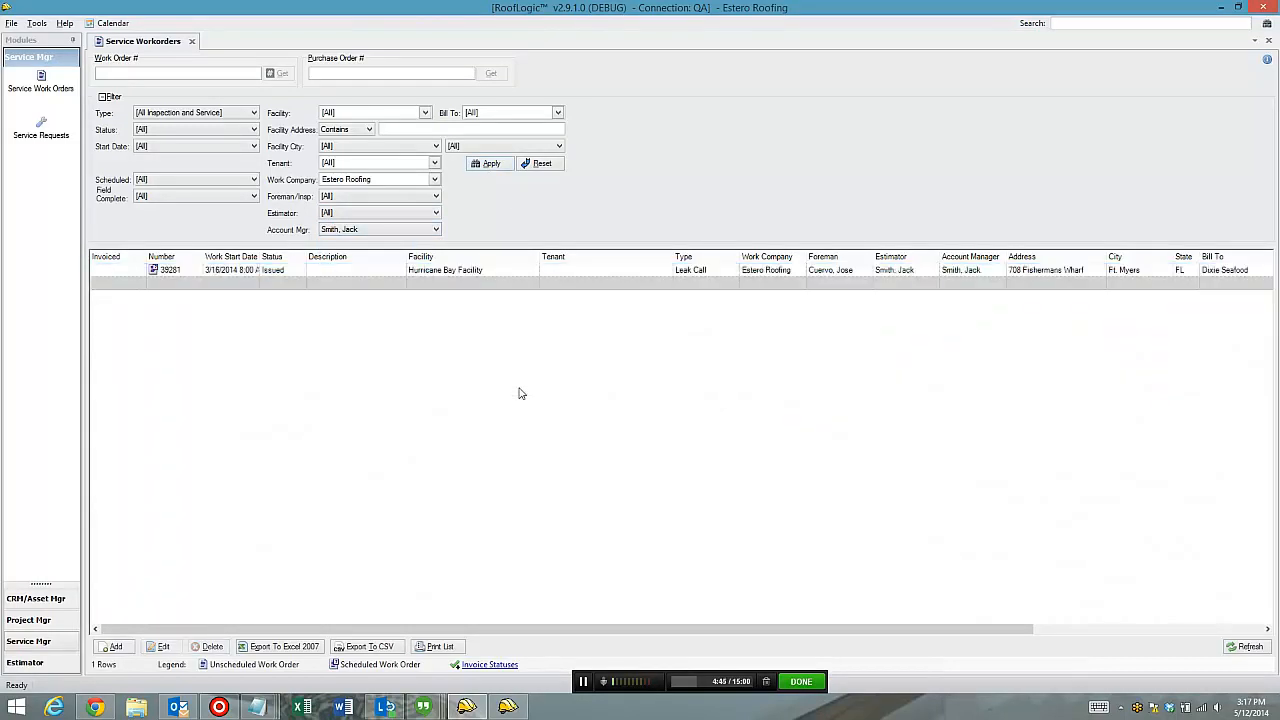
- Reset the account manager filter to [All] and filter the service work orders by the first person listed as estimator
left_click(430, 231)
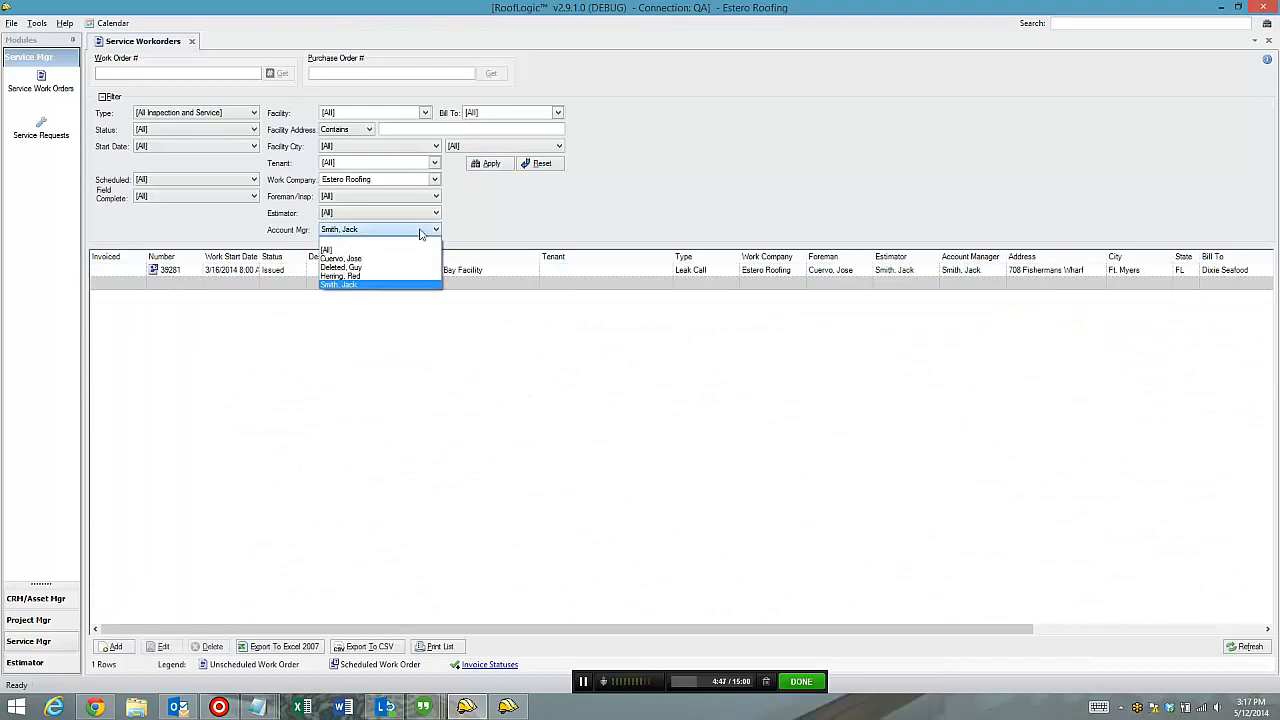
left_click(405, 250)
left_click(412, 213)
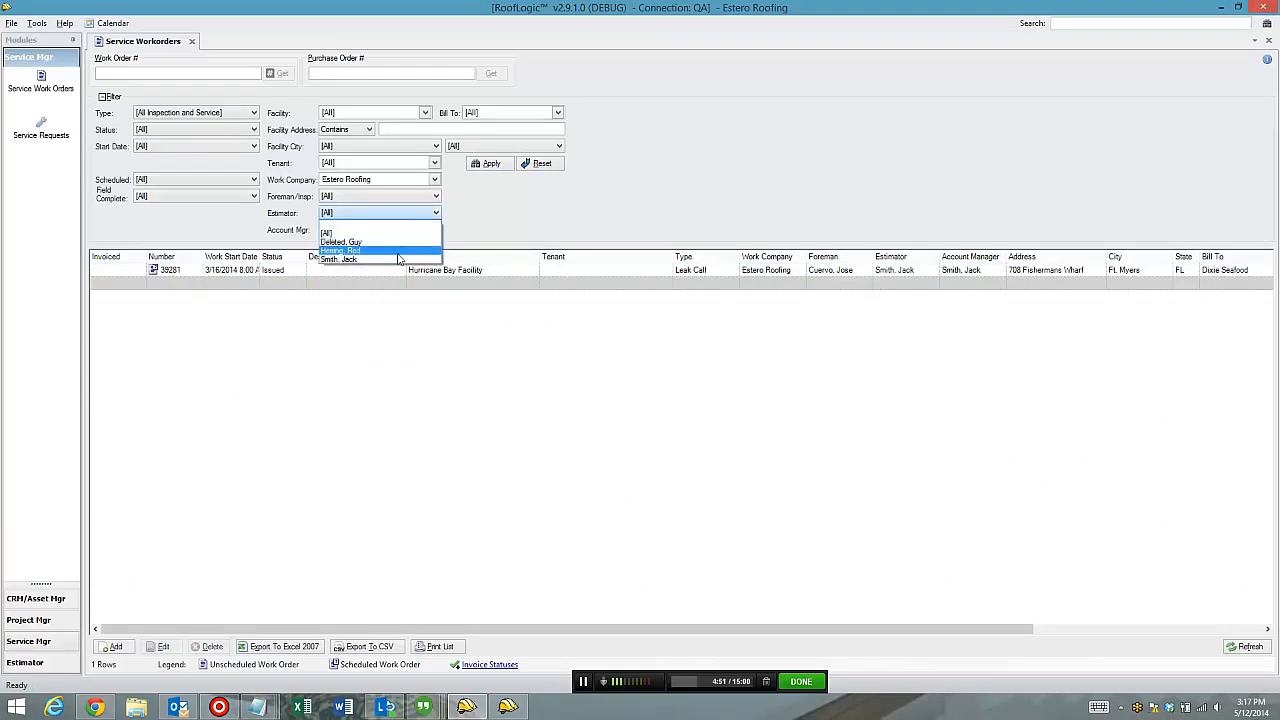
left_click(405, 250)
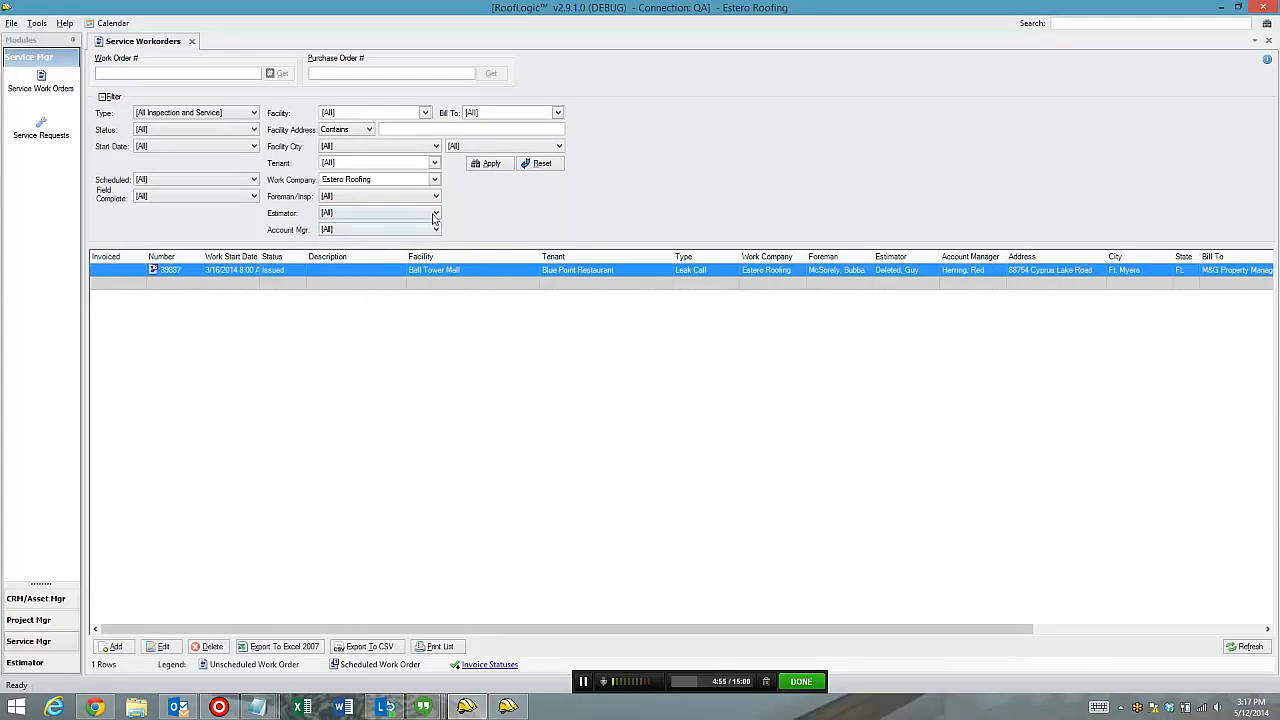
left_click(435, 215)
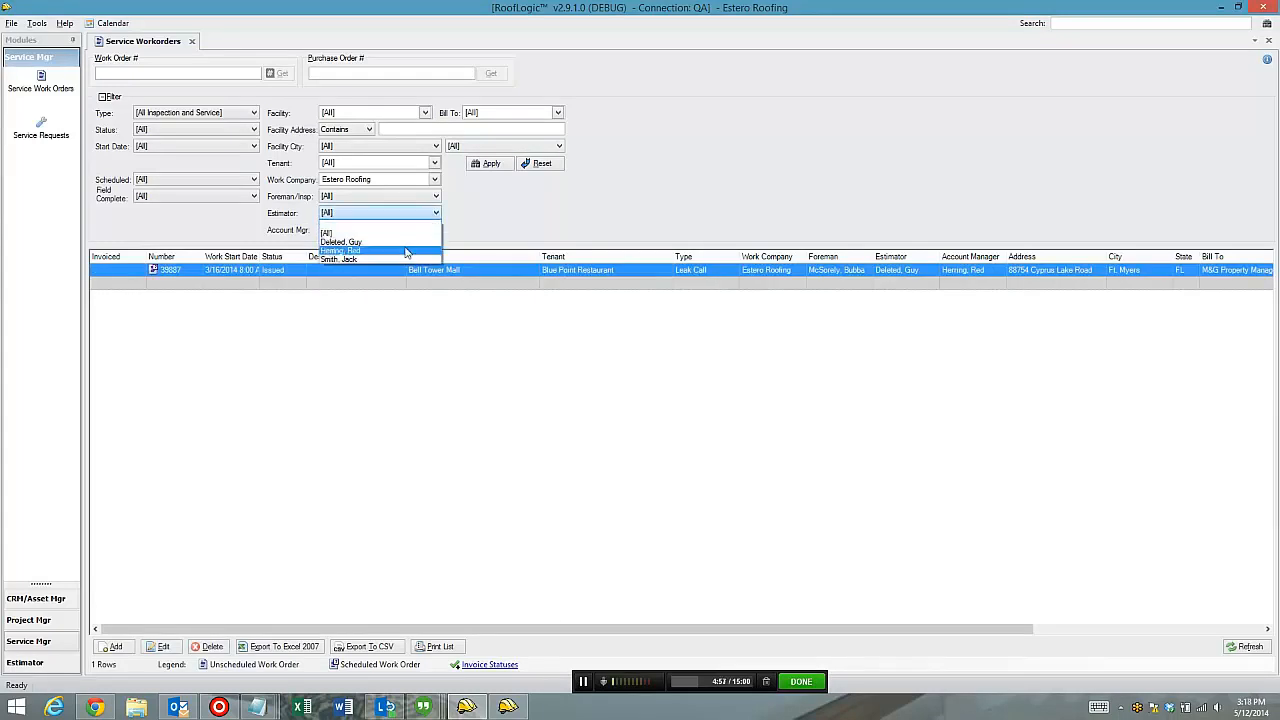
left_click(410, 242)
left_click(489, 163)
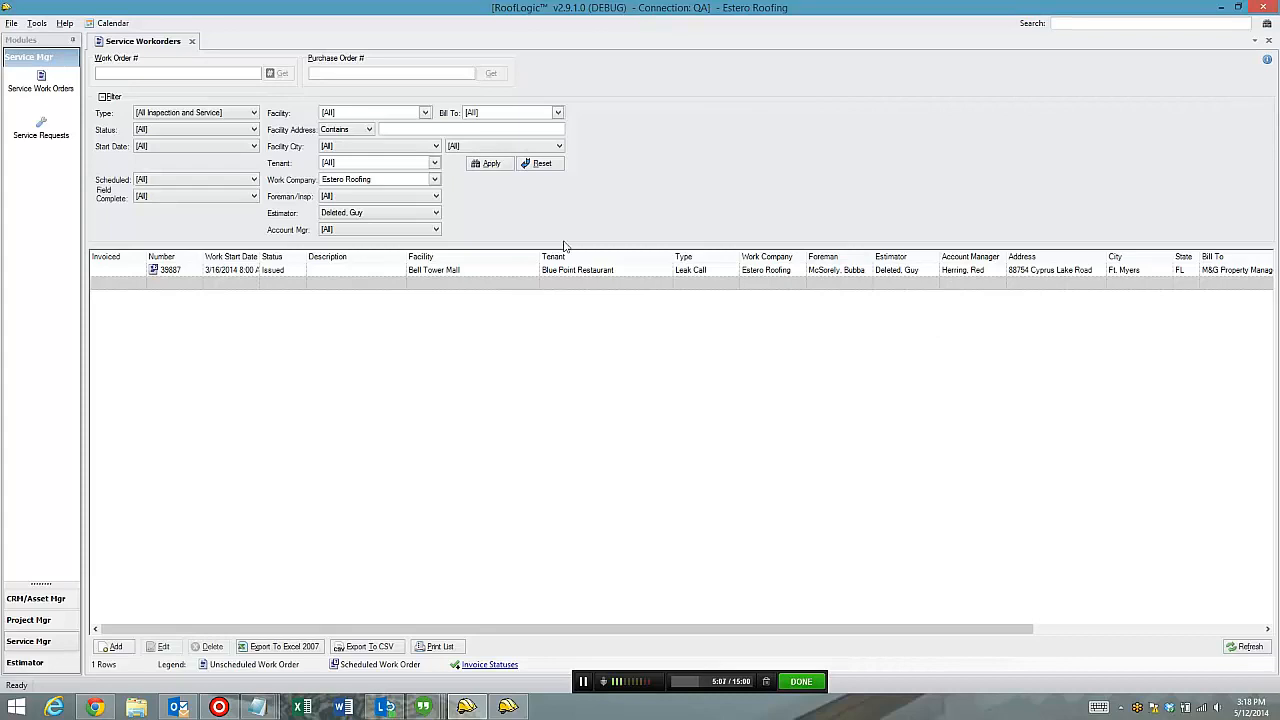
- Narrow the estimator-filtered work orders further by the third person listed as account manager
left_click(431, 233)
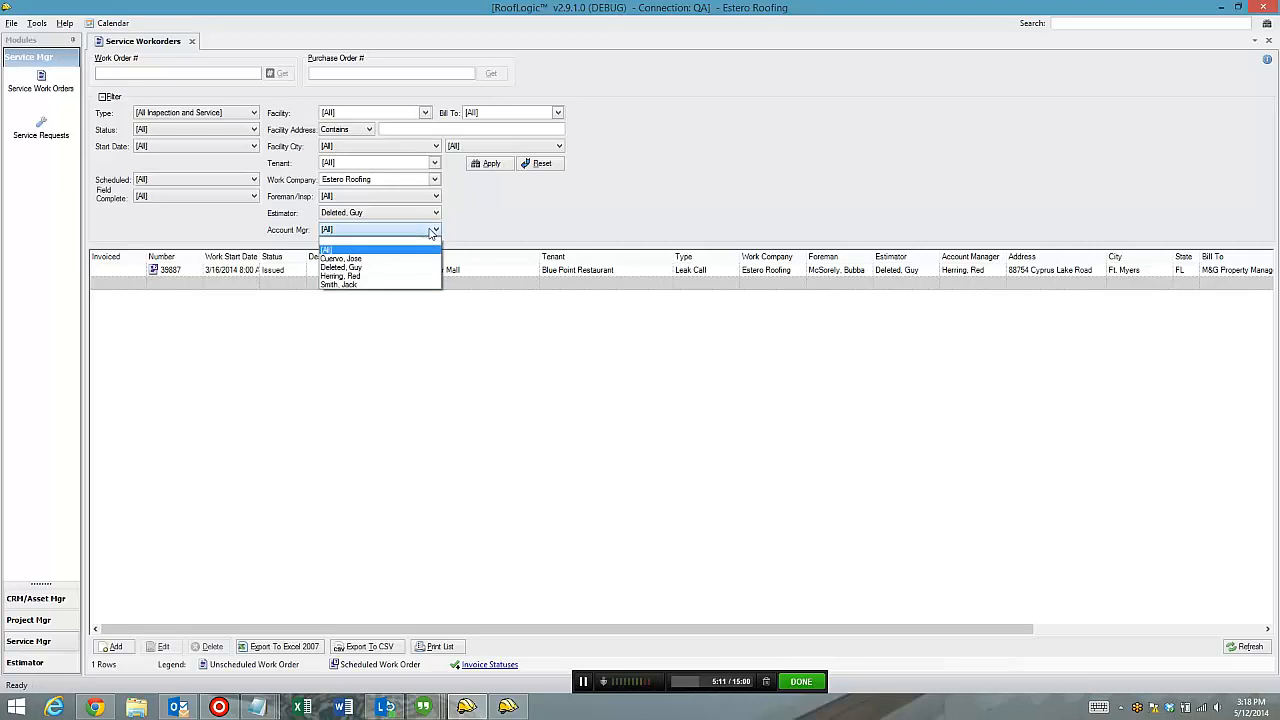
left_click(397, 278)
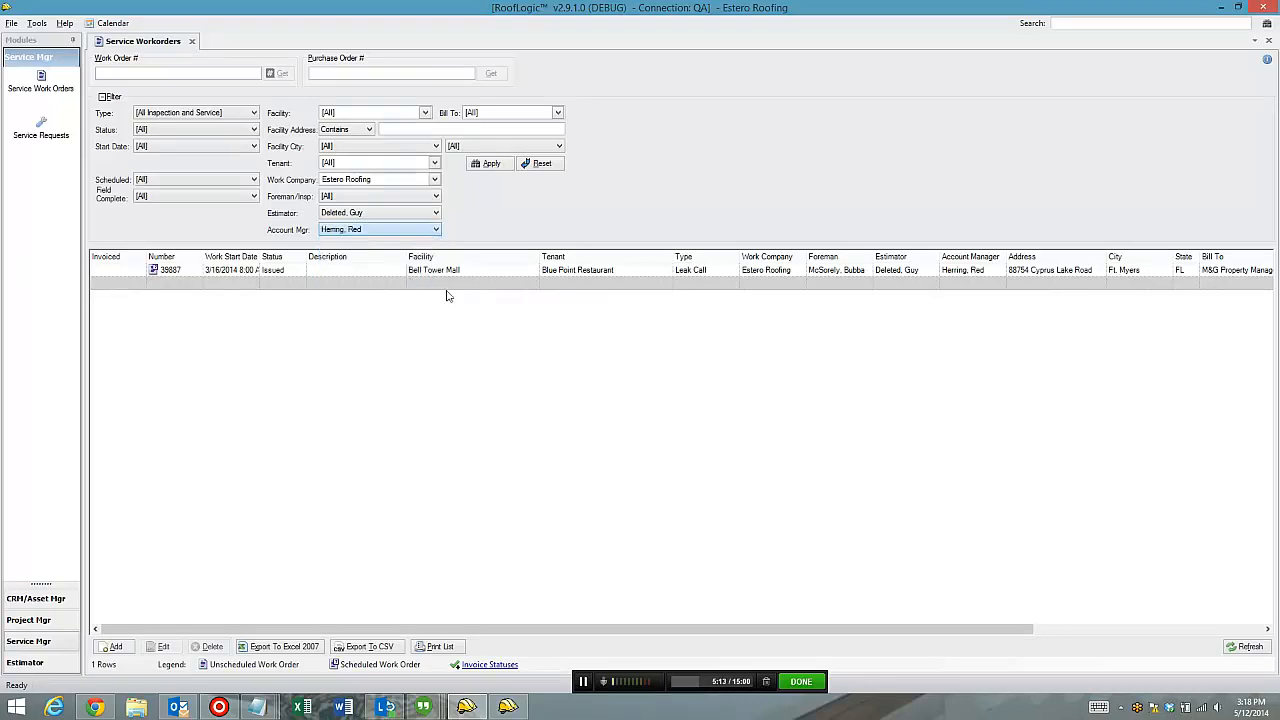
left_click(489, 166)
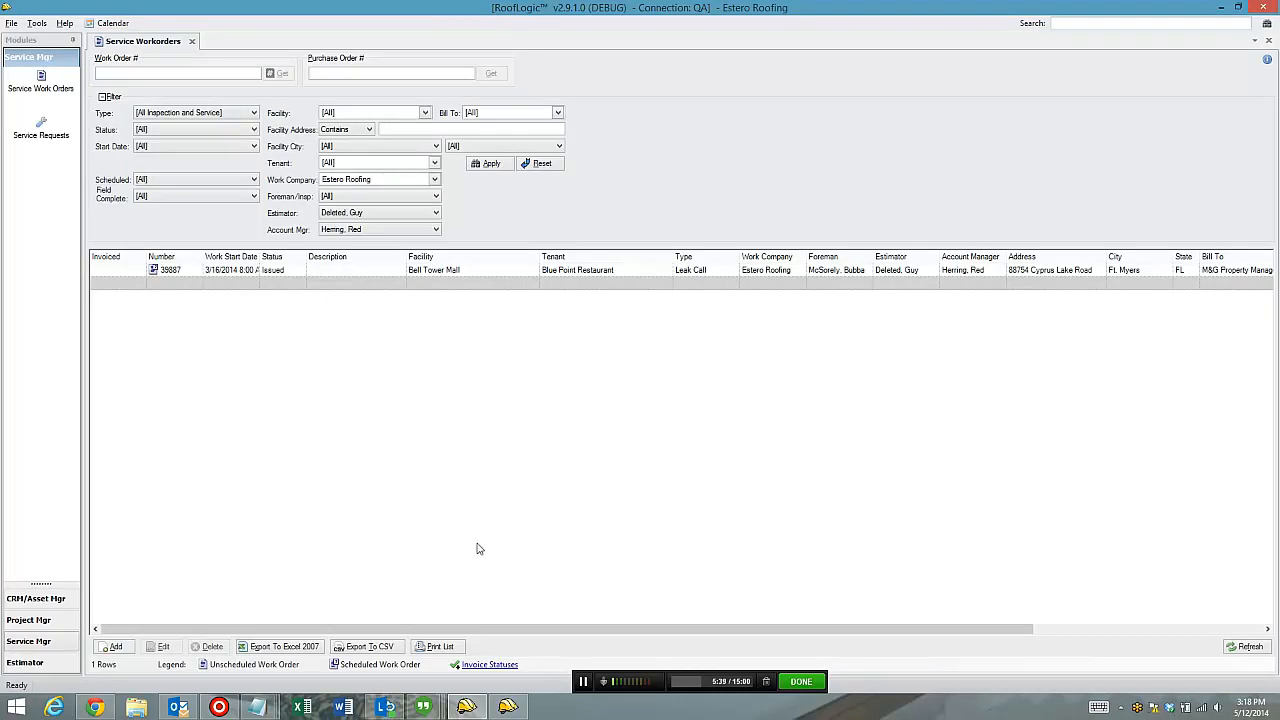
- Open the CRM Company List and use its advanced filter to show companies for the last person listed as account manager
left_click(45, 598)
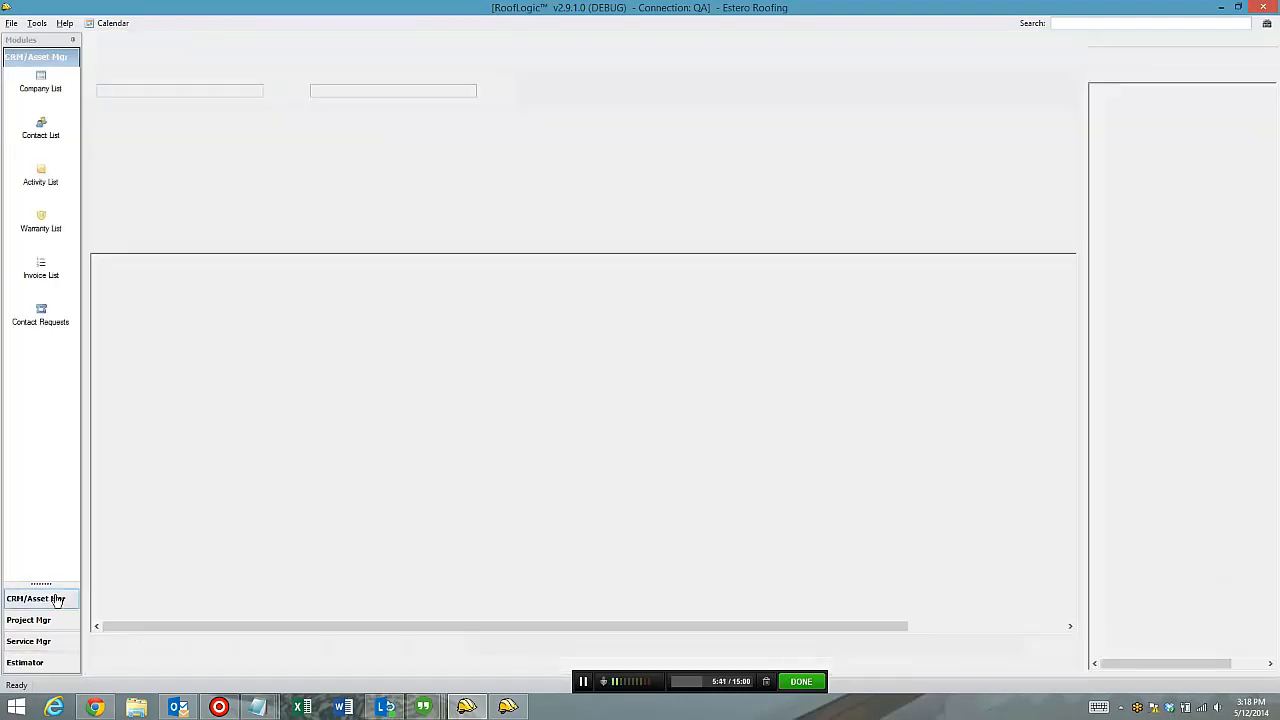
left_click(36, 82)
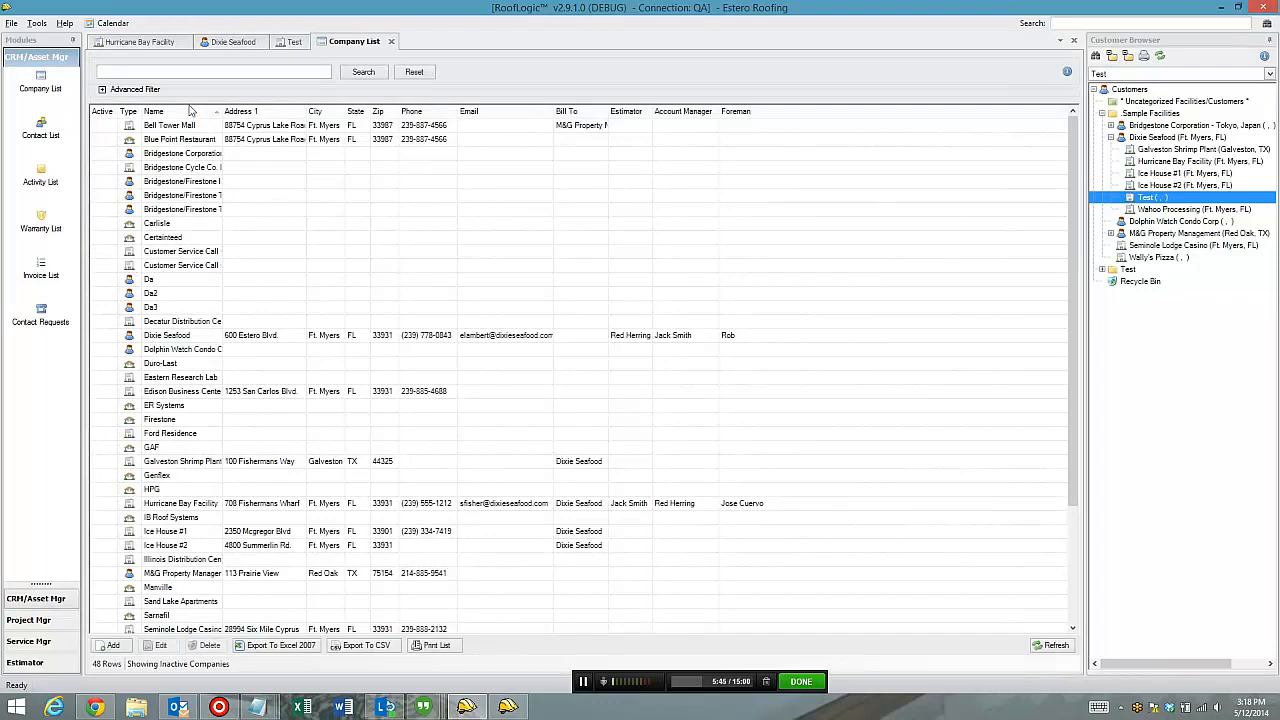
left_click(102, 90)
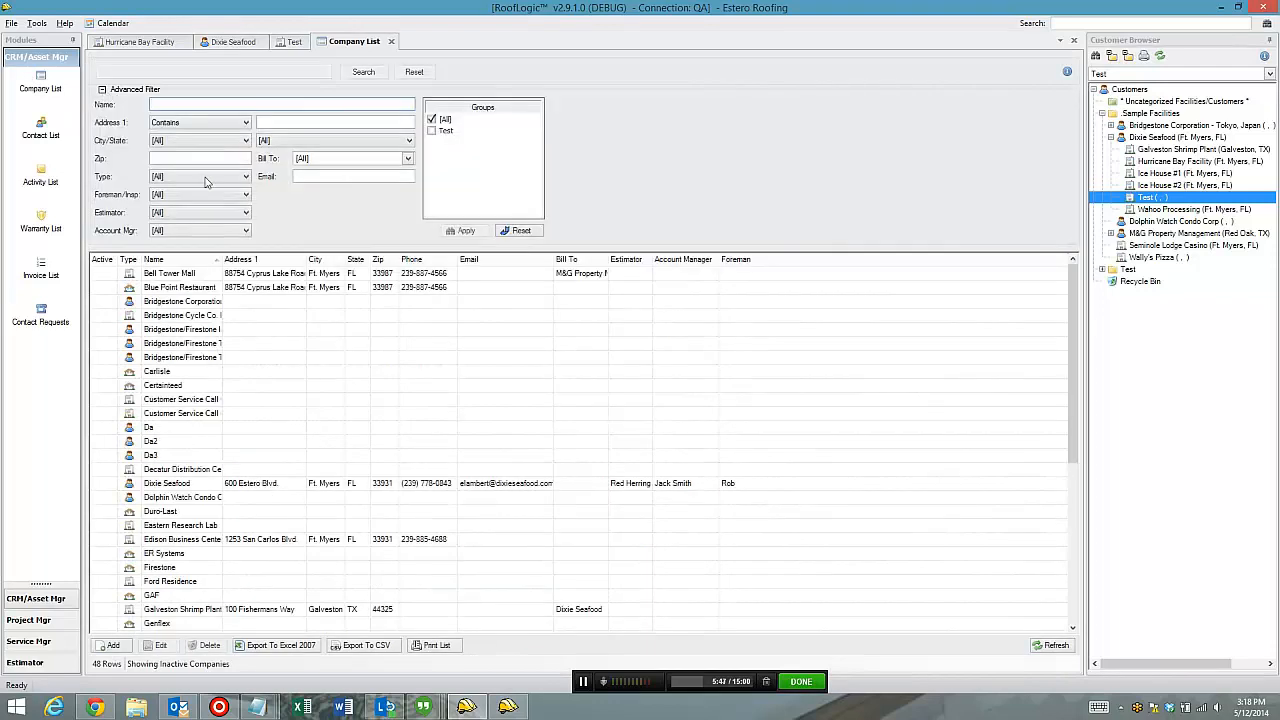
left_click(246, 231)
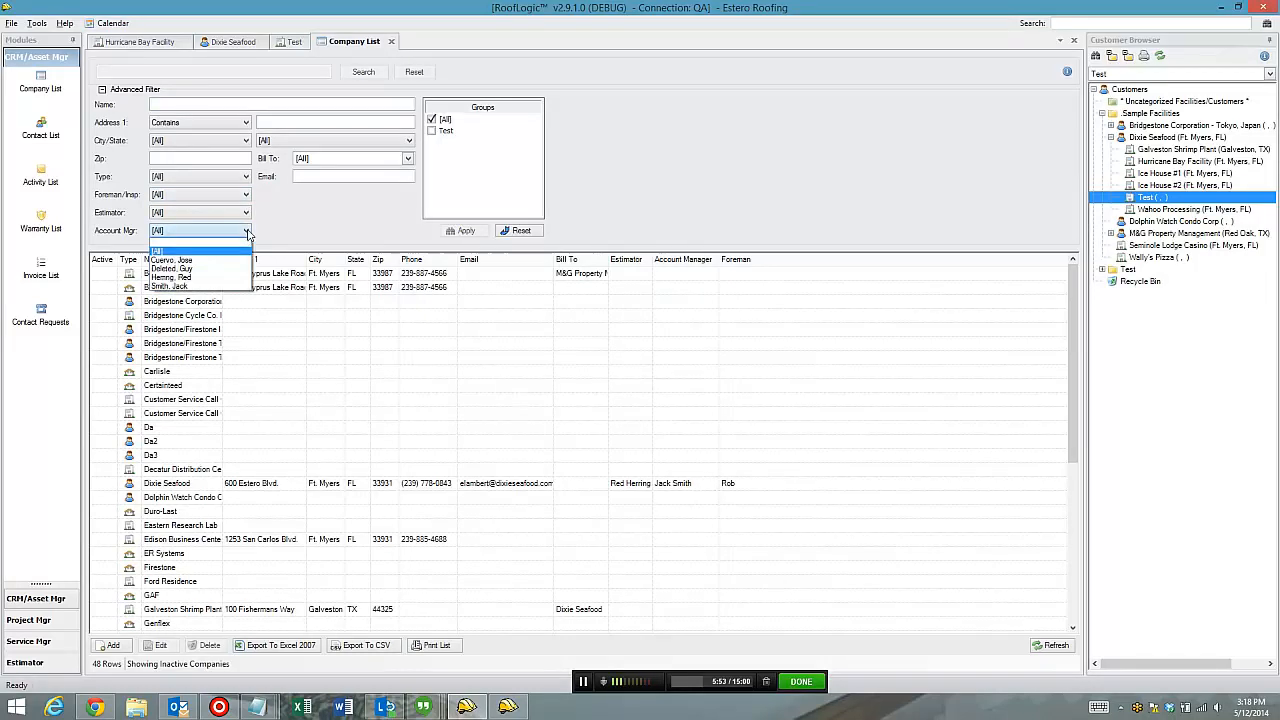
left_click(385, 280)
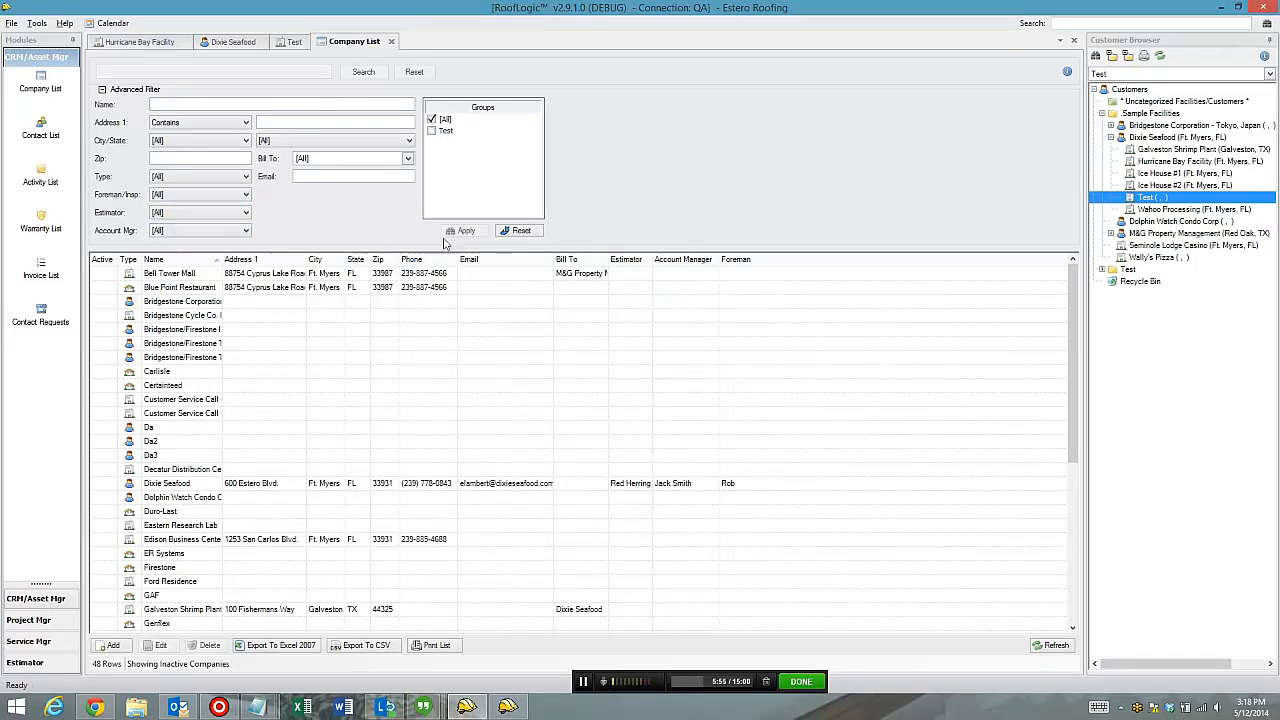
left_click(246, 231)
left_click(209, 287)
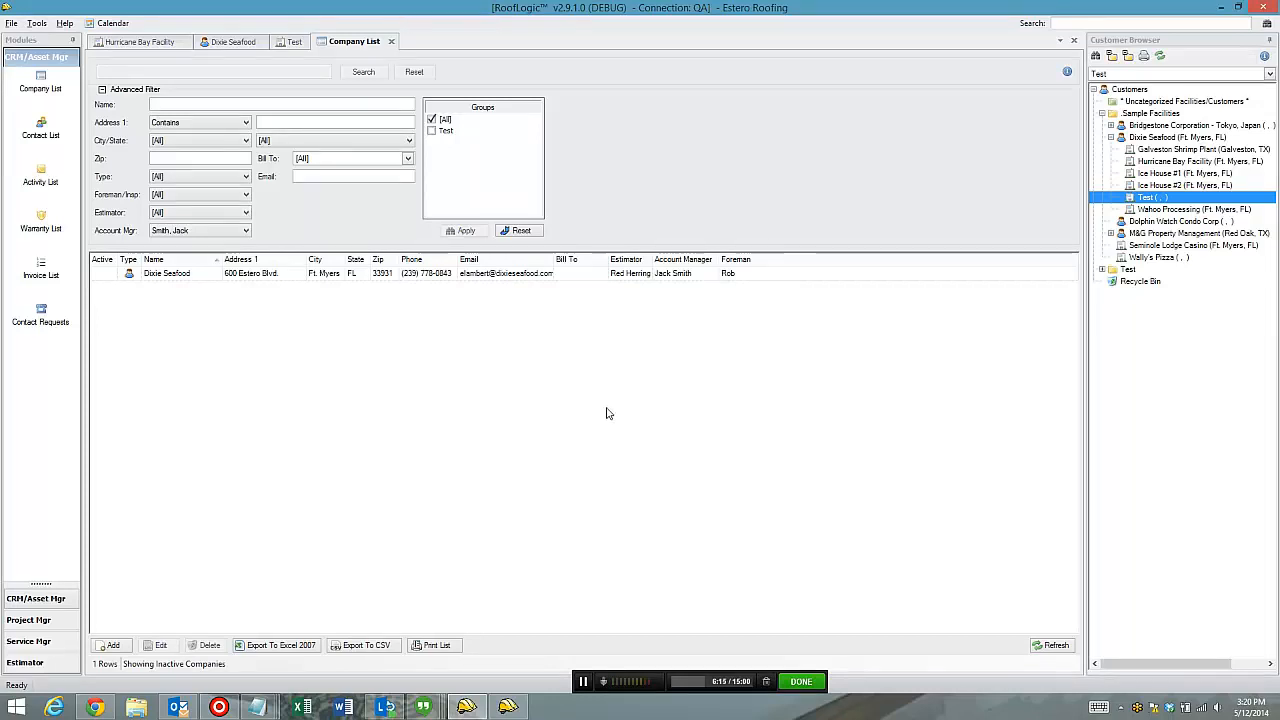
left_click(812, 683)
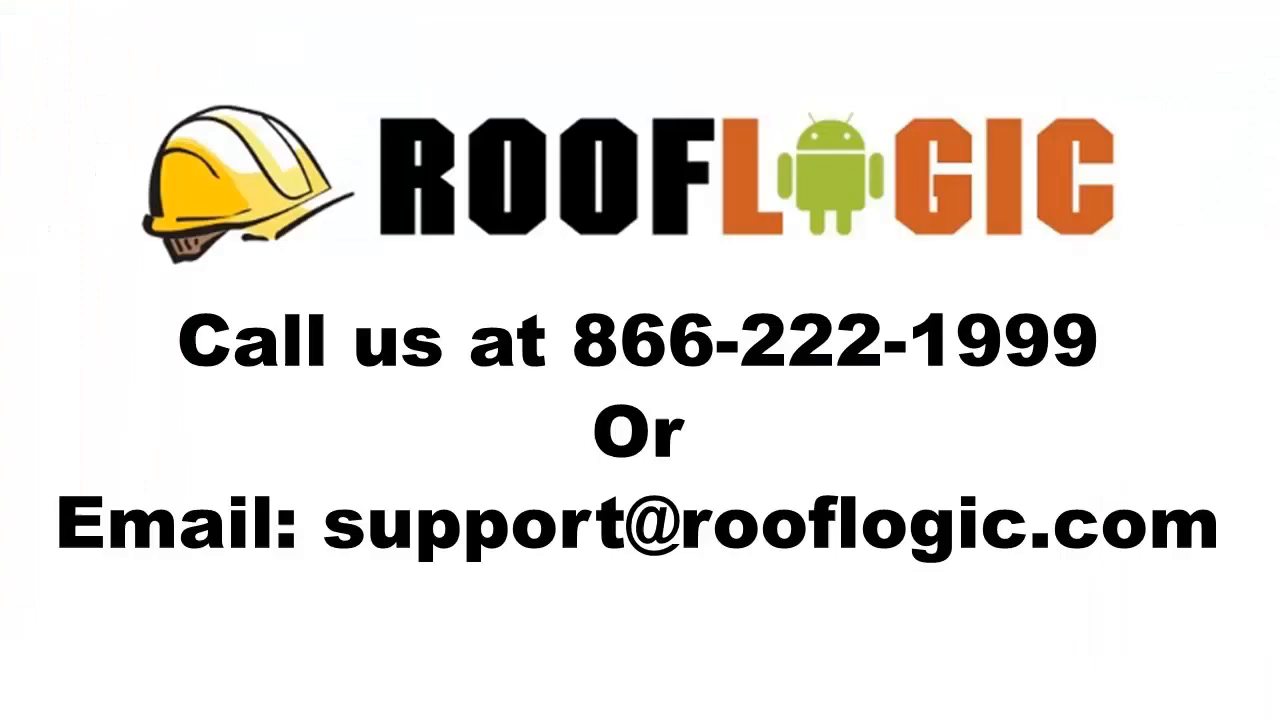